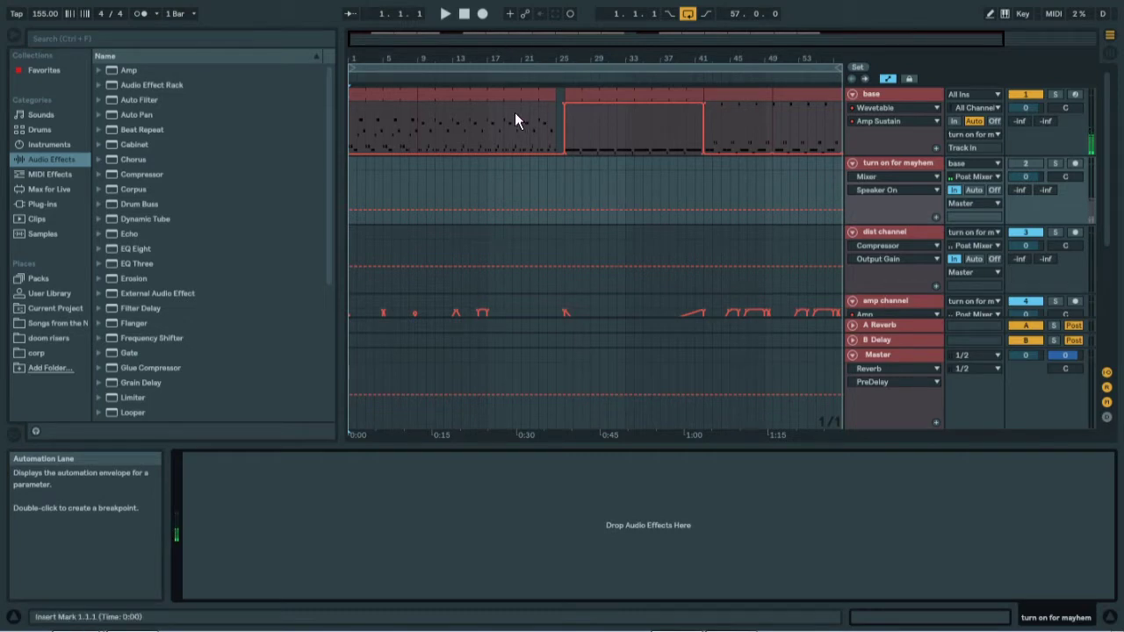
- Audition the arrangement with the turn on for mayhem track active, hiding the info and device views, and deactivate the track after playback
left_click(1025, 164)
key("space")
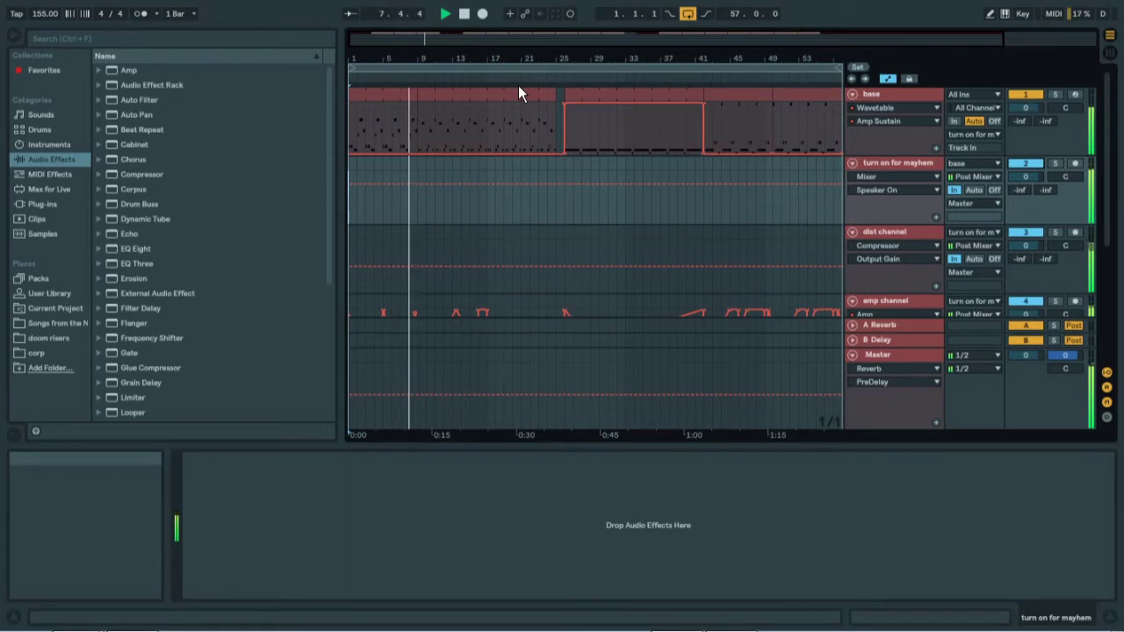
left_click(12, 618)
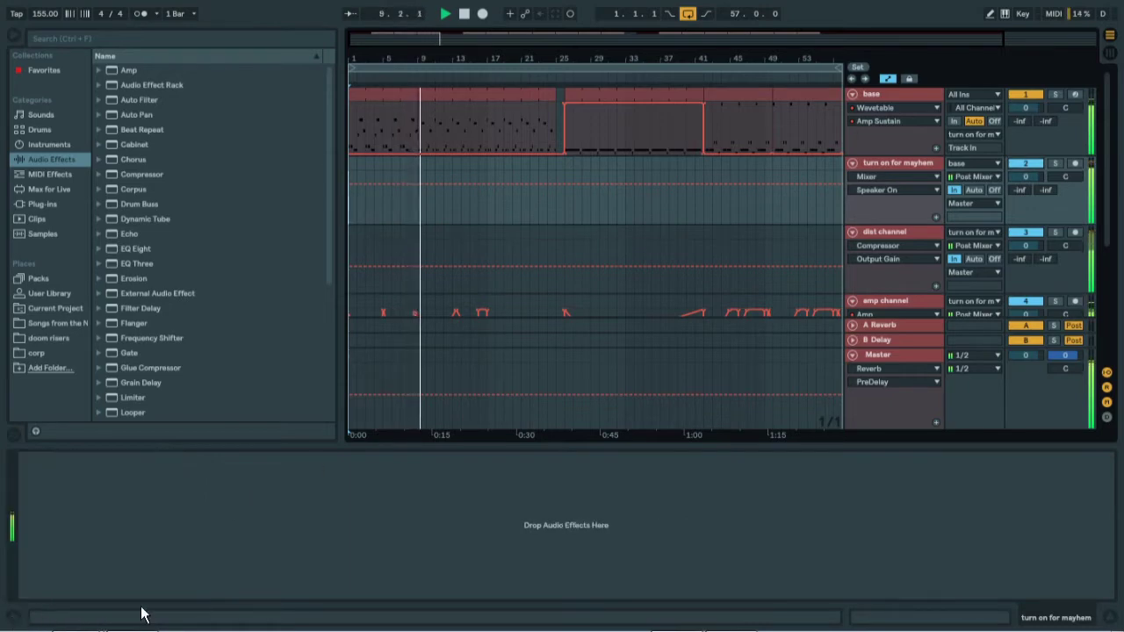
left_click(1057, 614)
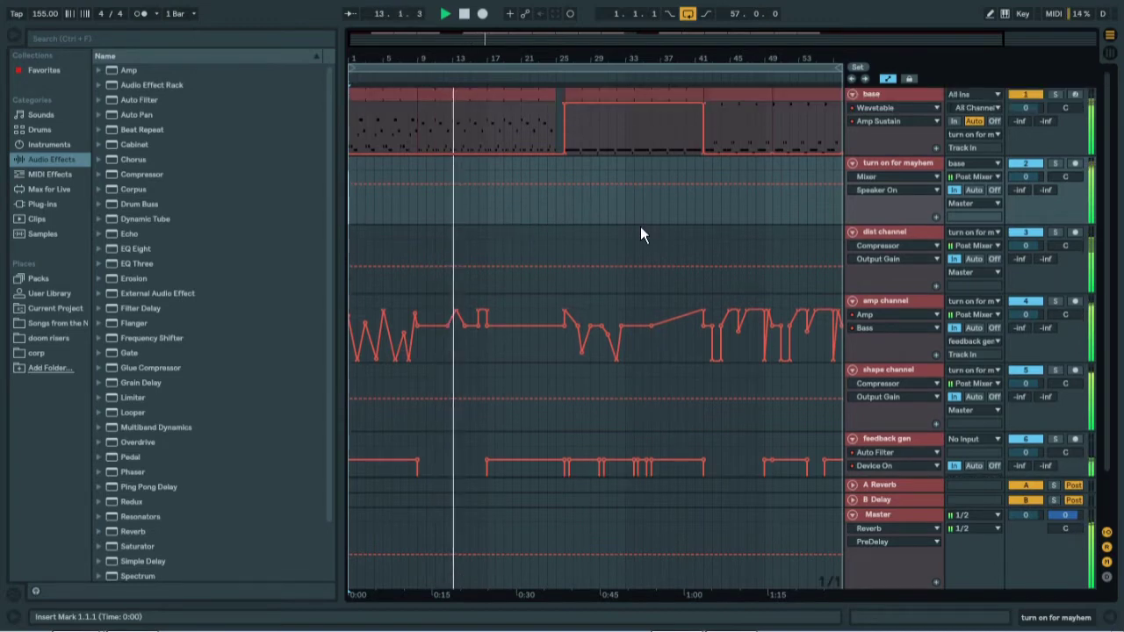
left_click(1024, 167)
left_click(481, 13)
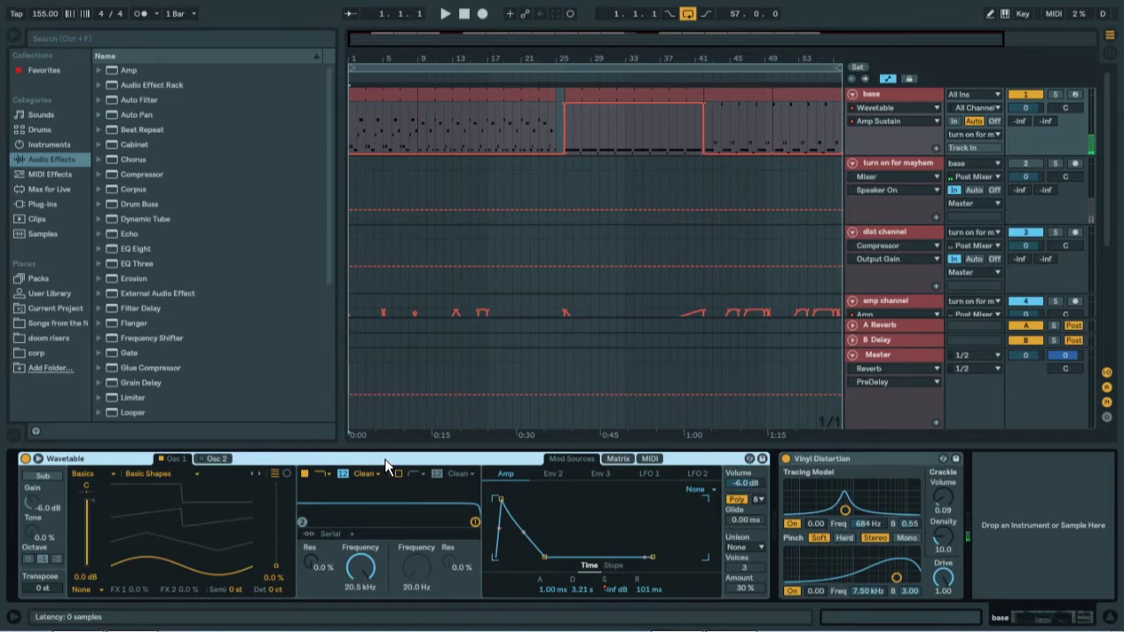
- Solo the base track and audition it with the turn on for mayhem track active, and deactivate that track and stop playback
left_click(1059, 93)
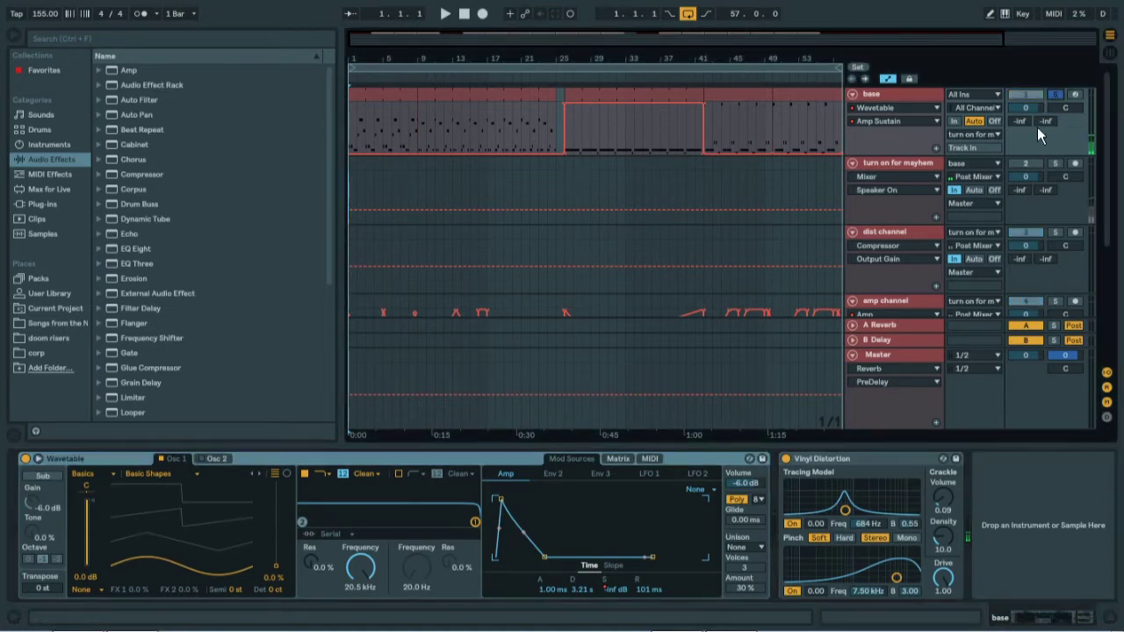
key("space")
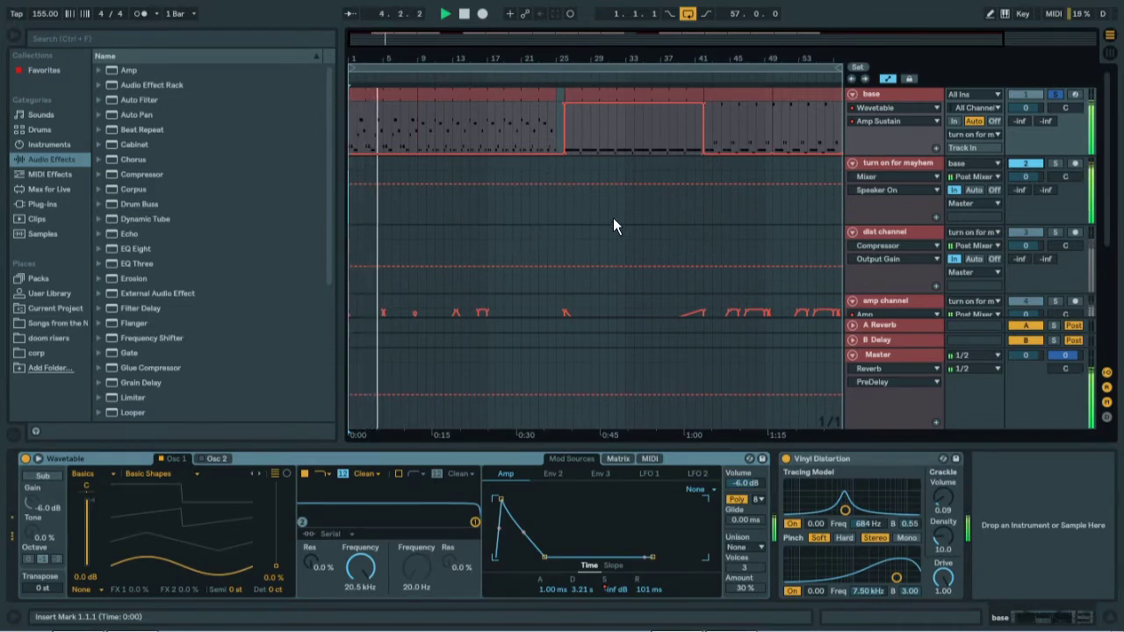
left_click(1036, 165)
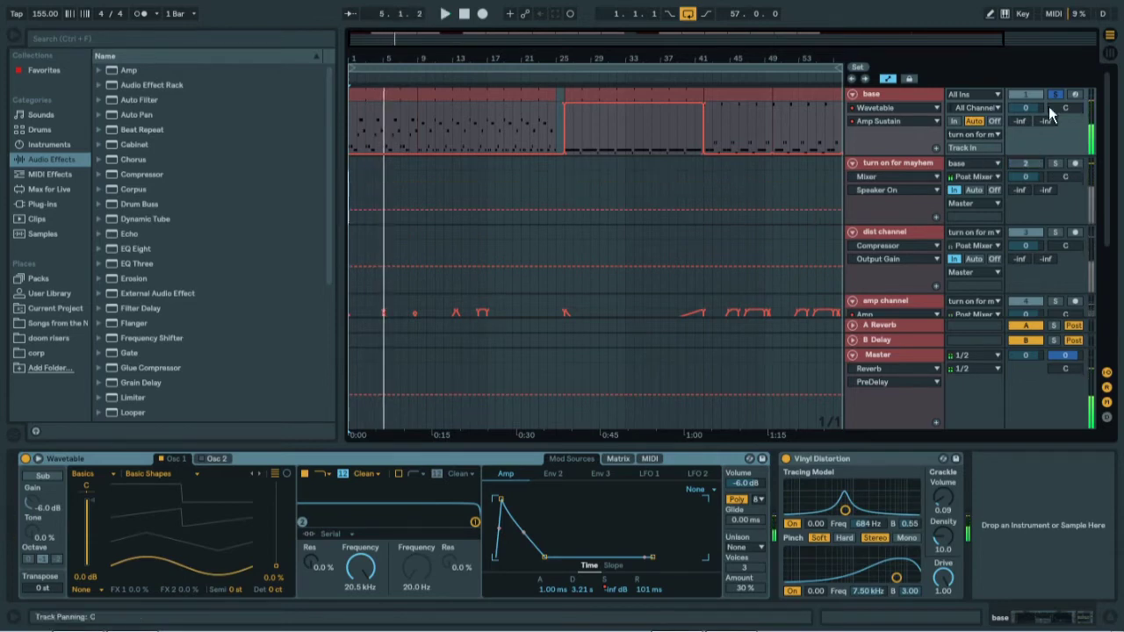
left_click(463, 13)
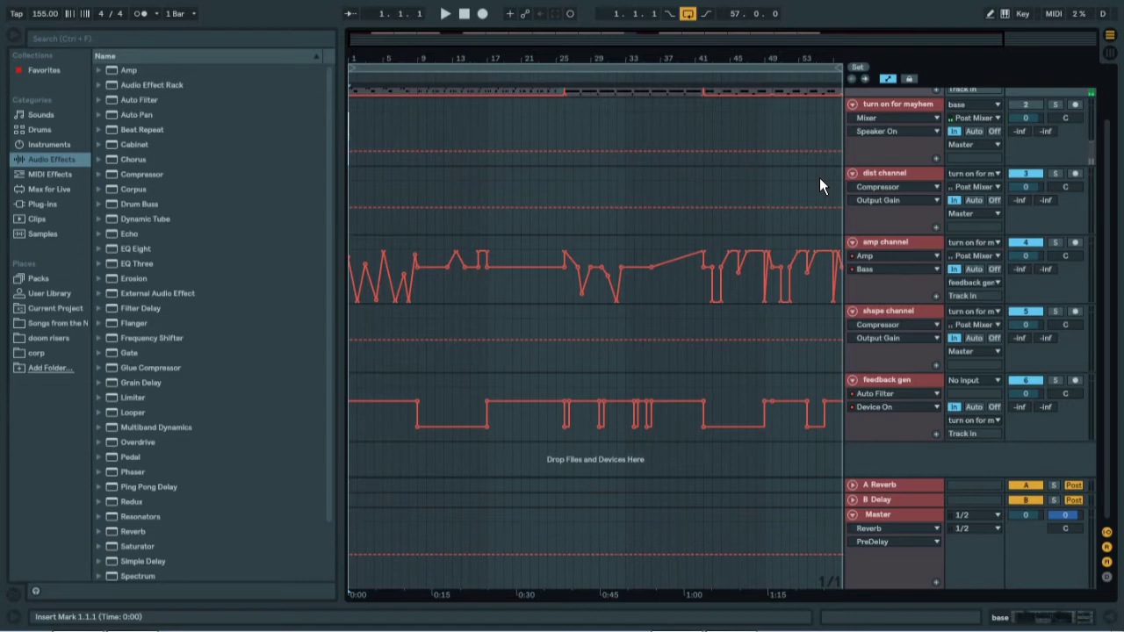
- Open the dist channel's device chain and examine its effects from Pedal through to the sidechained Compressor
scroll(179, 342, "down", 2)
scroll(178, 342, "up", 2)
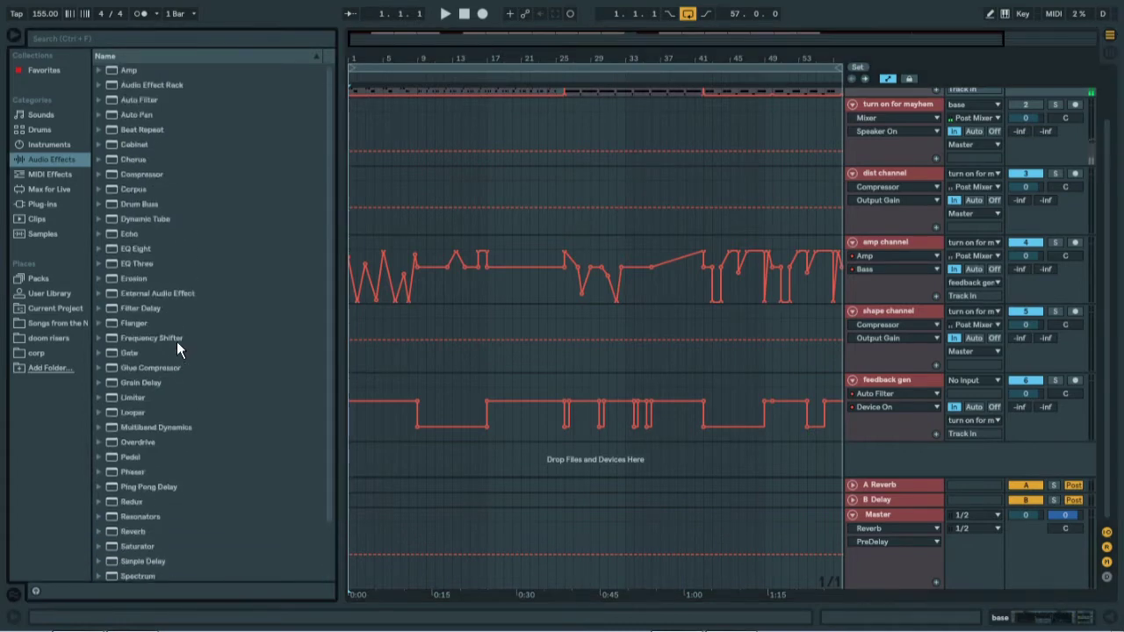
double_click(880, 178)
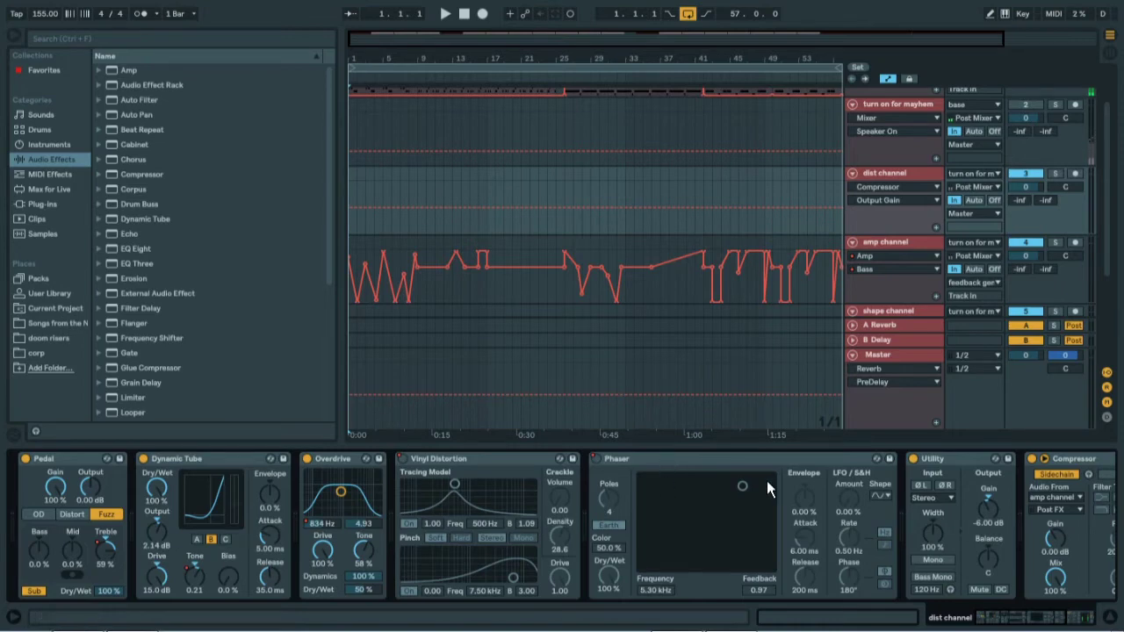
left_click_drag(1007, 617, 1045, 621)
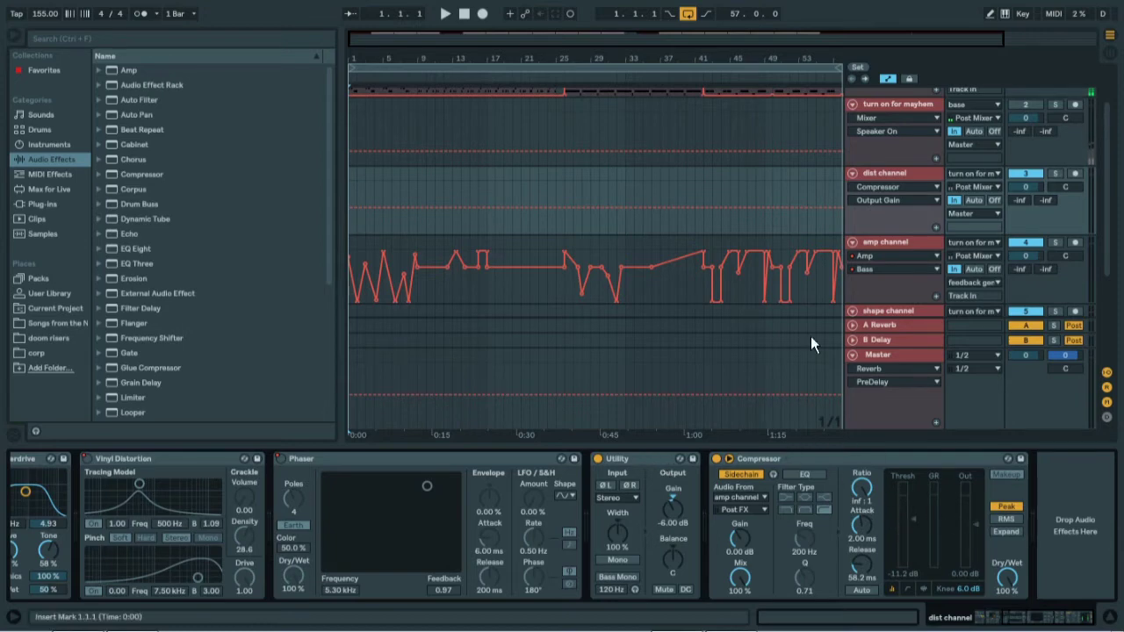
- Examine the device chains of the amp channel and the shape channel
scroll(719, 190, "down", 3)
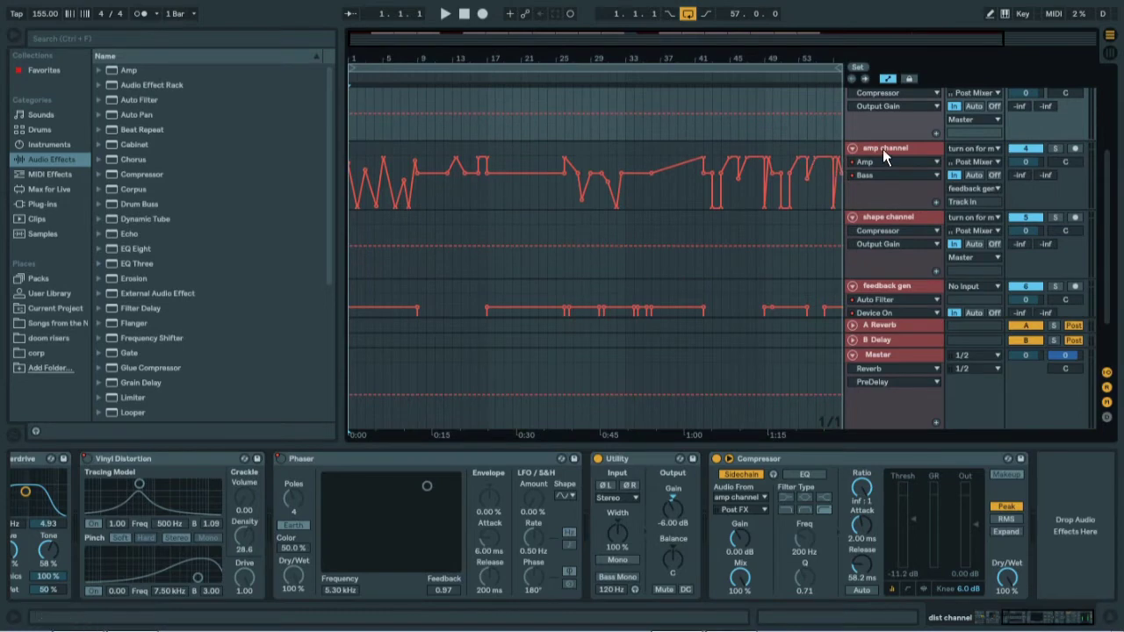
left_click(883, 148)
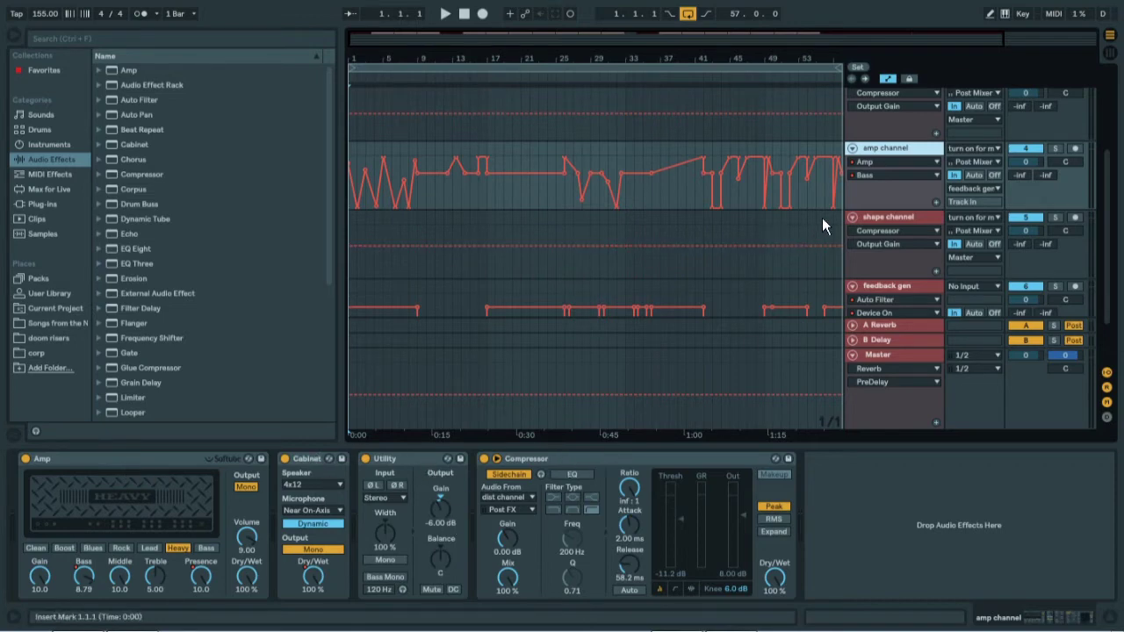
left_click(883, 218)
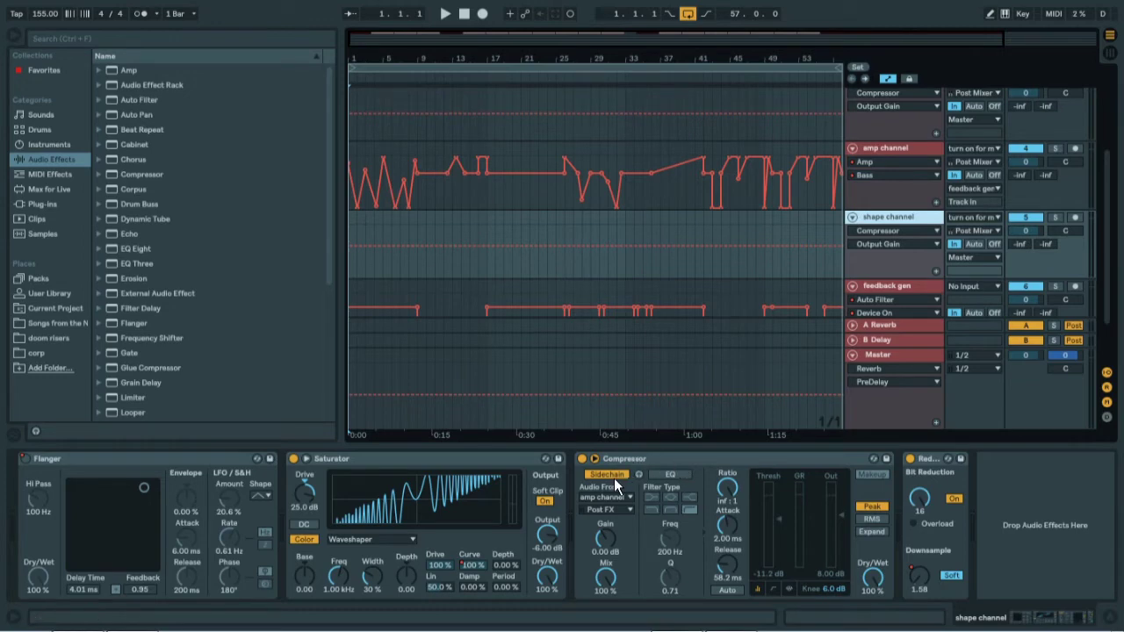
- Compare the sidechain sources of the Compressors on the amp channel and the dist channel
left_click(904, 149)
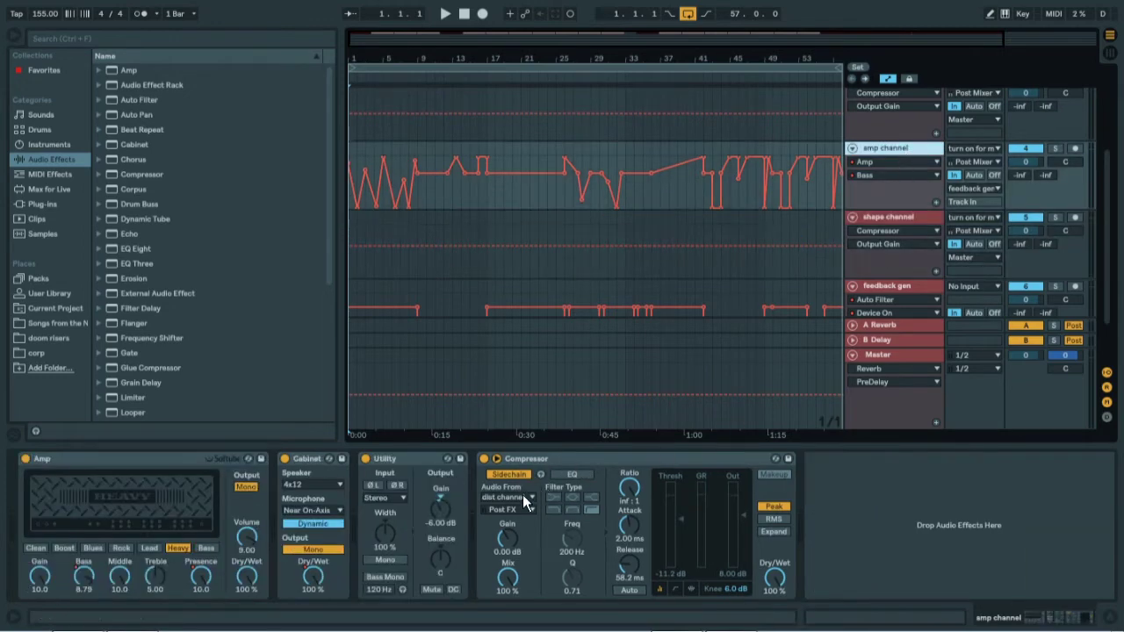
scroll(840, 196, "up", 3)
left_click(893, 111)
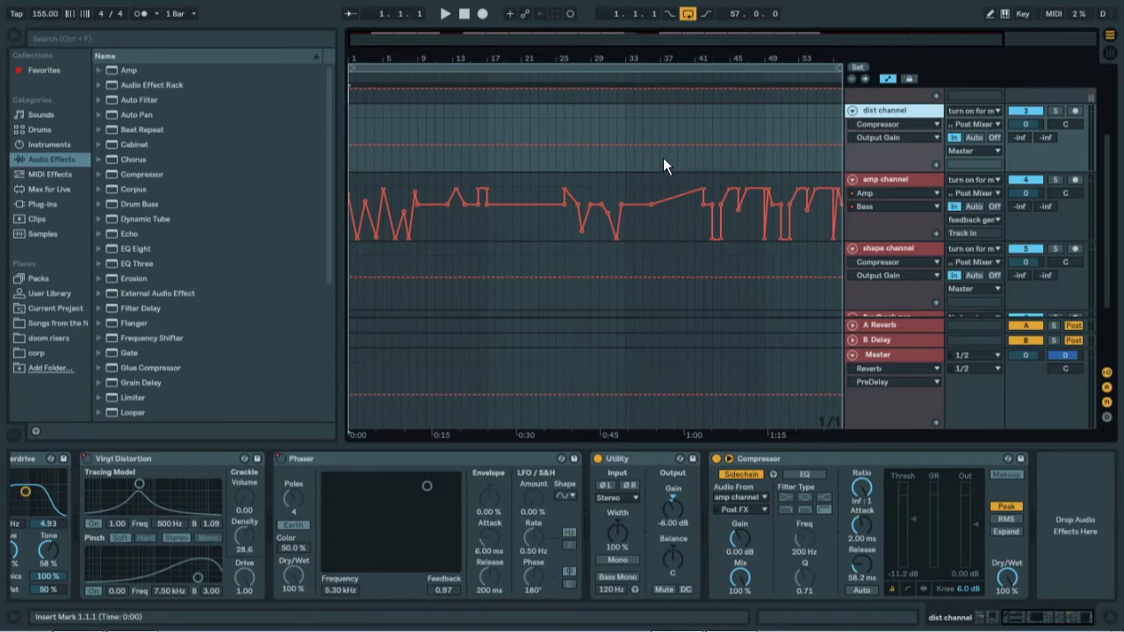
left_click(897, 179)
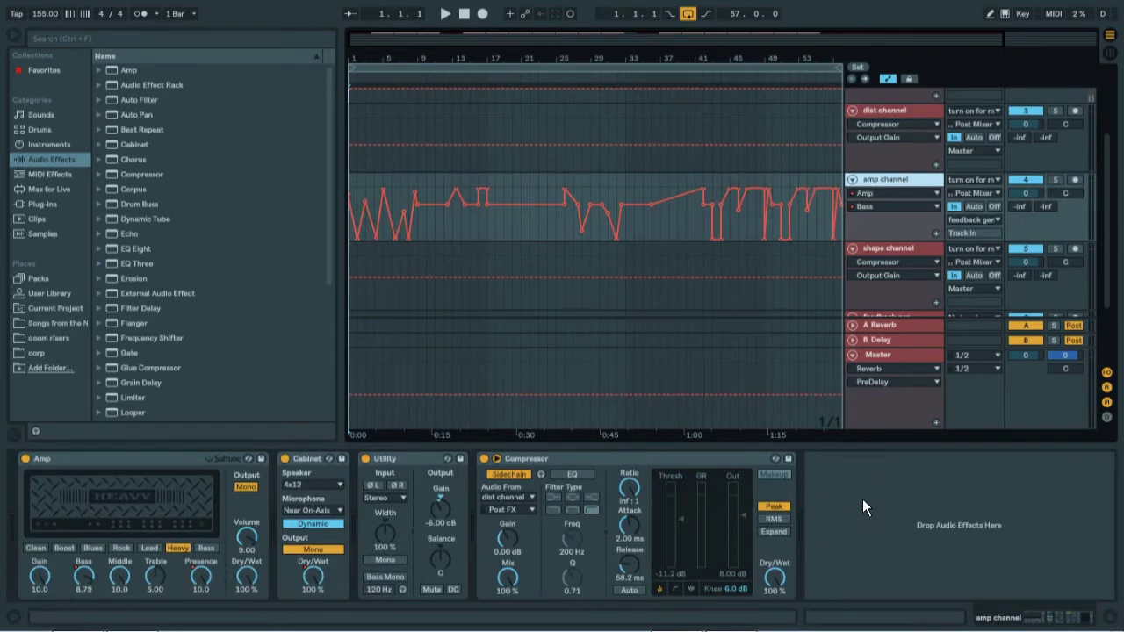
key("Up")
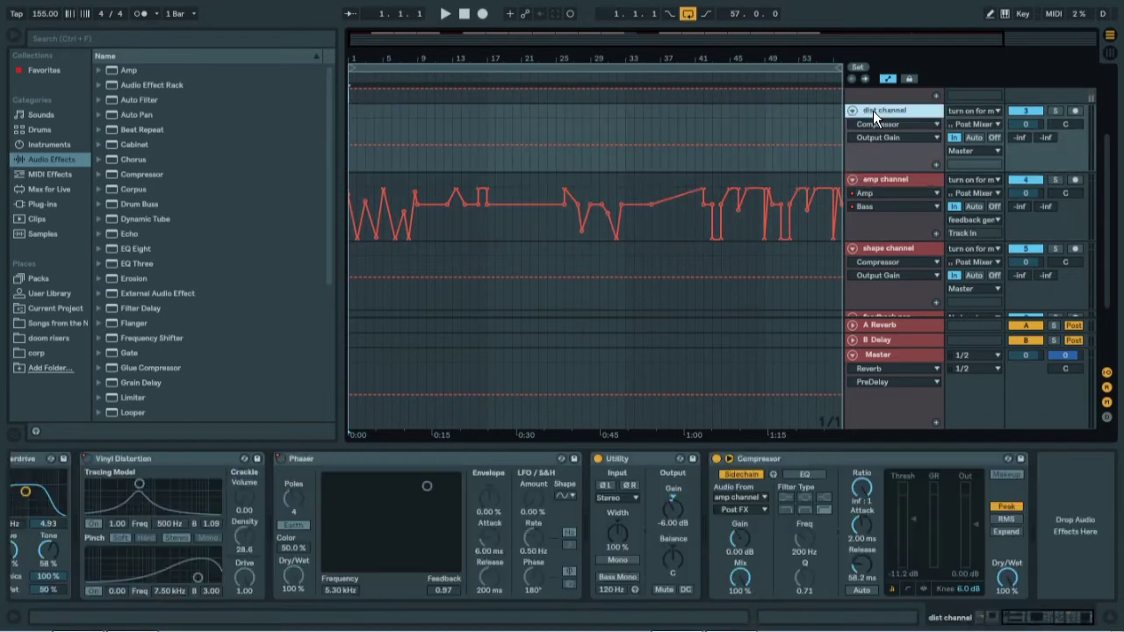
- Display the Pedal Treble automation on the dist channel and the Saturator WS Curve automation on the shape channel
left_click_drag(1004, 615, 928, 612)
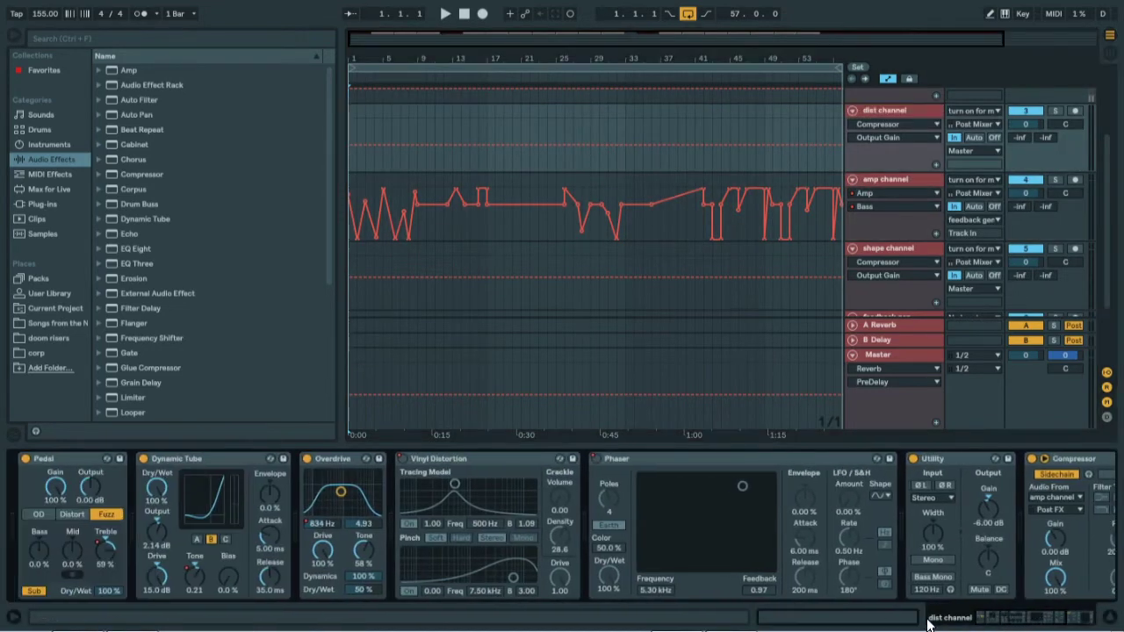
left_click(106, 545)
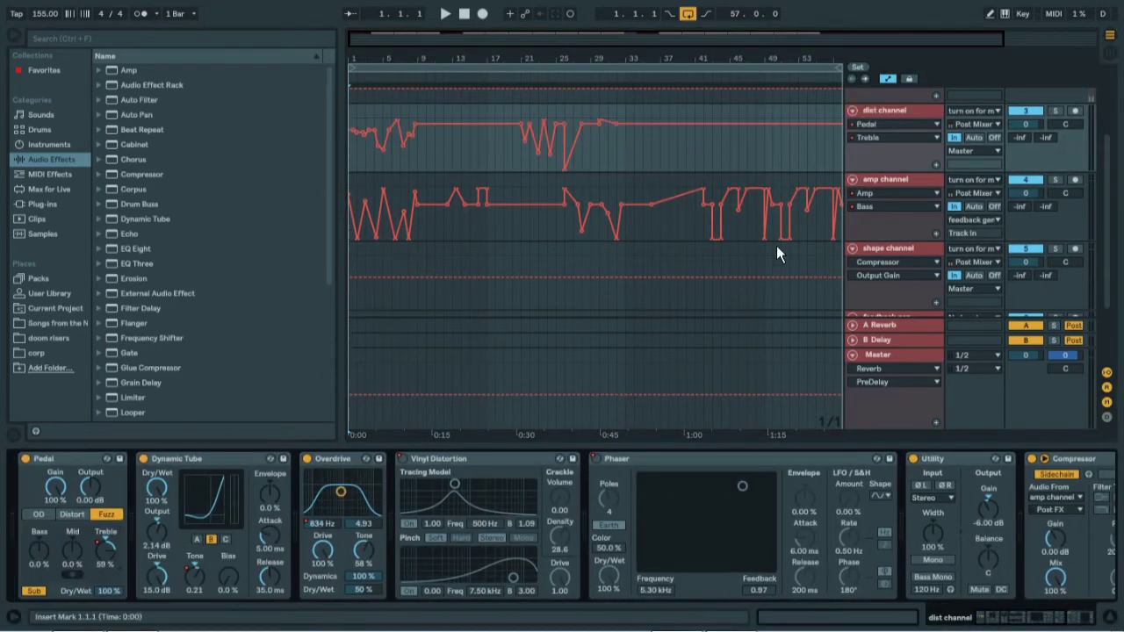
left_click(881, 246)
left_click(473, 565)
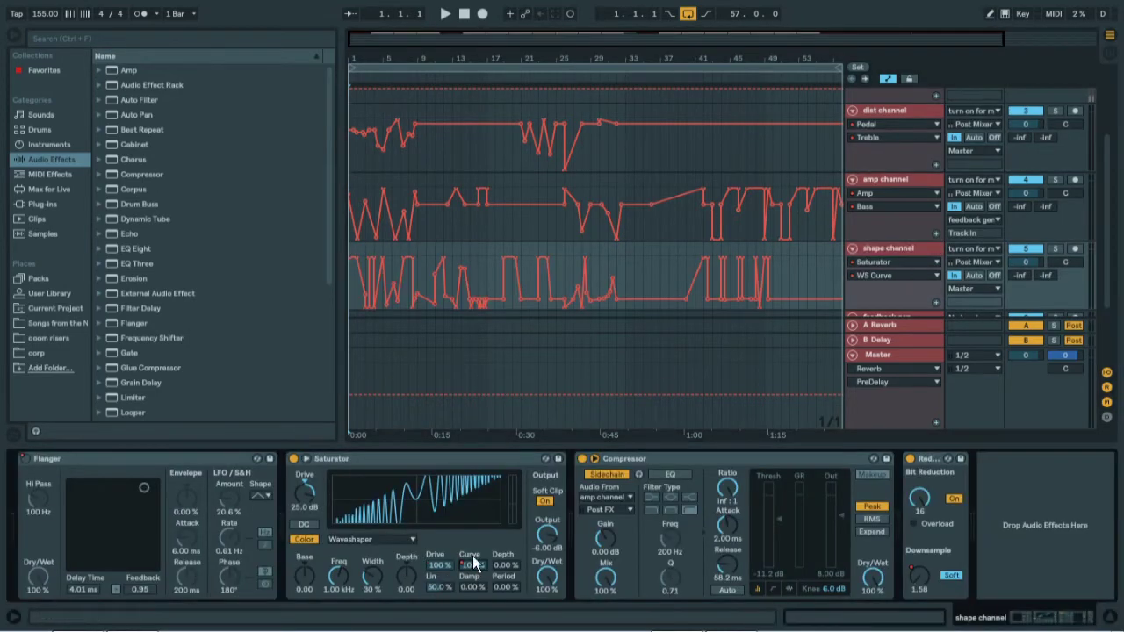
- Examine the automation envelopes of the dist, amp, shape and feedback gen tracks
scroll(524, 226, "down", 3)
scroll(535, 249, "up", 5)
scroll(535, 249, "down", 2)
scroll(535, 252, "down", 2)
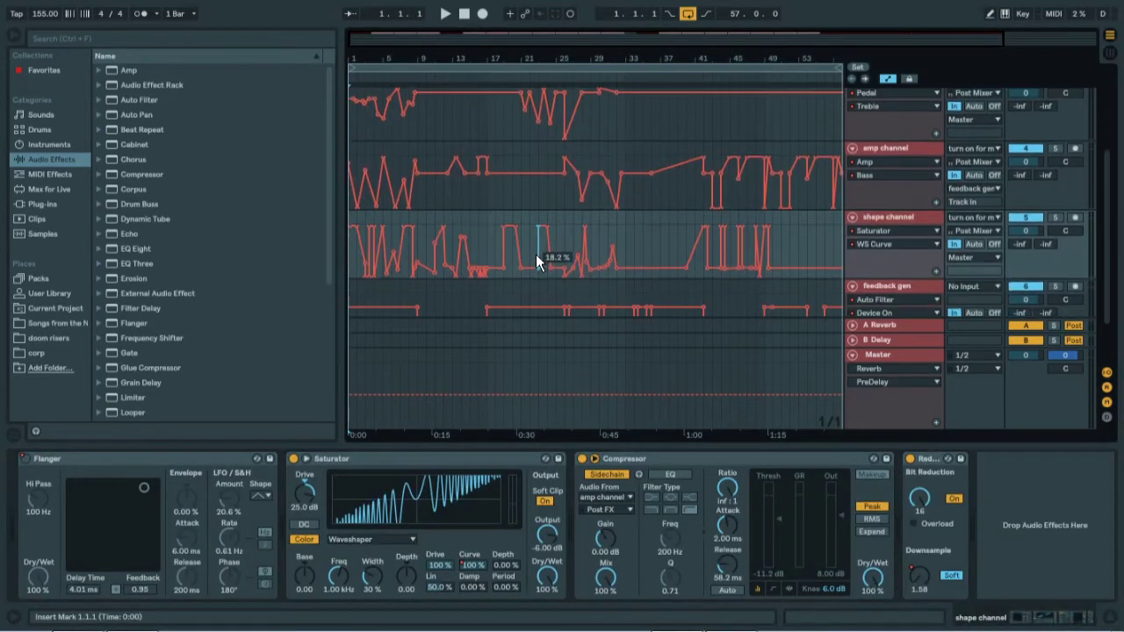
scroll(668, 262, "up", 2)
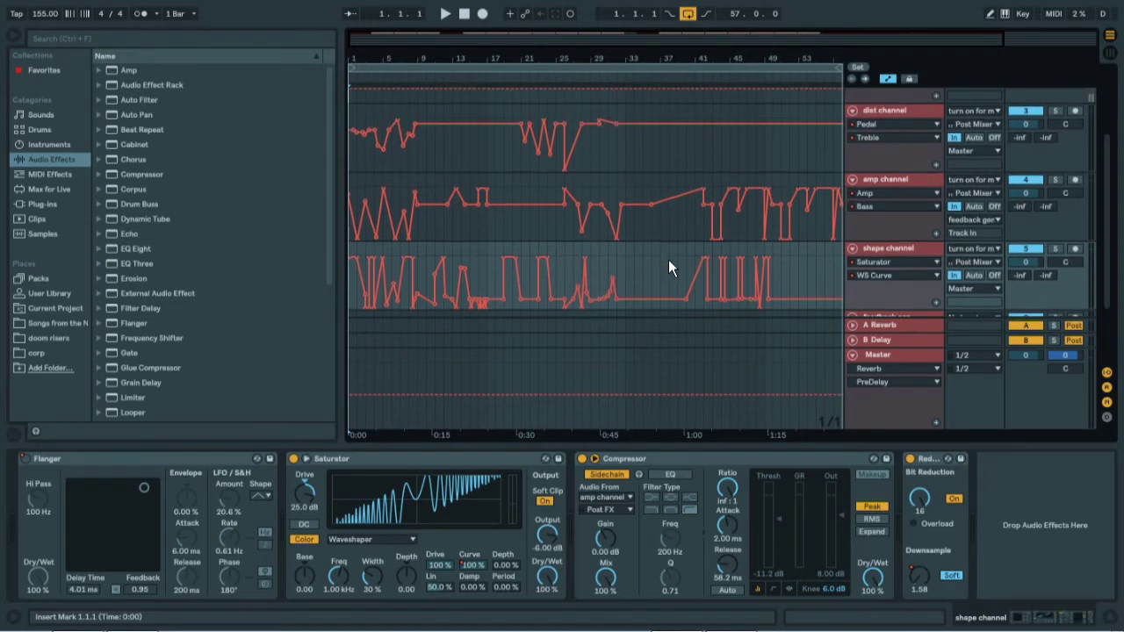
scroll(670, 263, "down", 4)
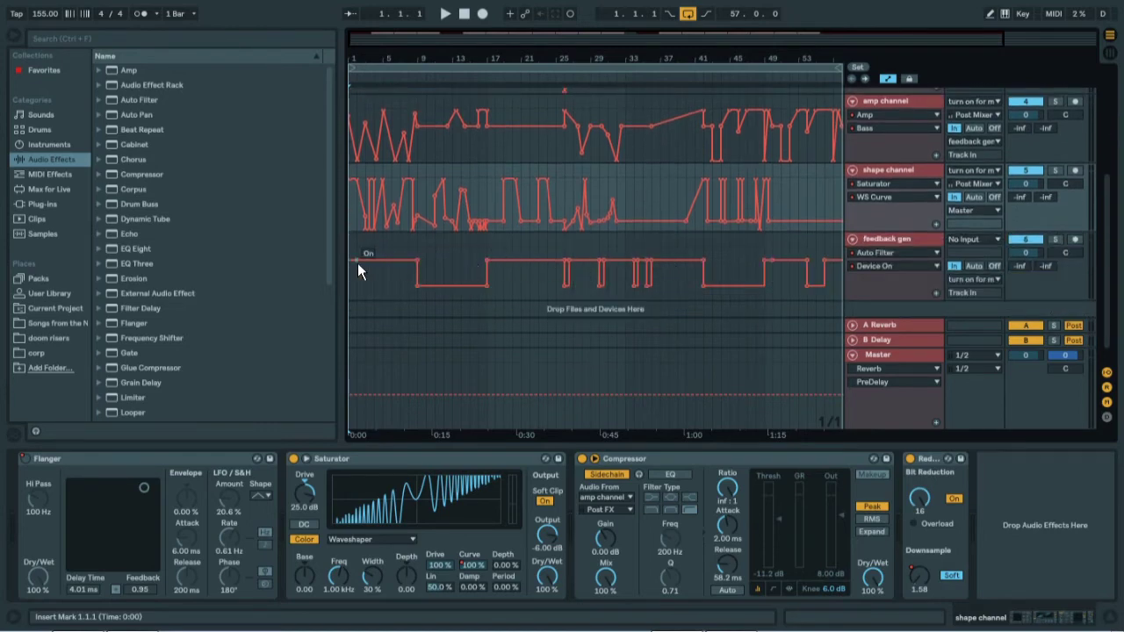
scroll(649, 303, "up", 2)
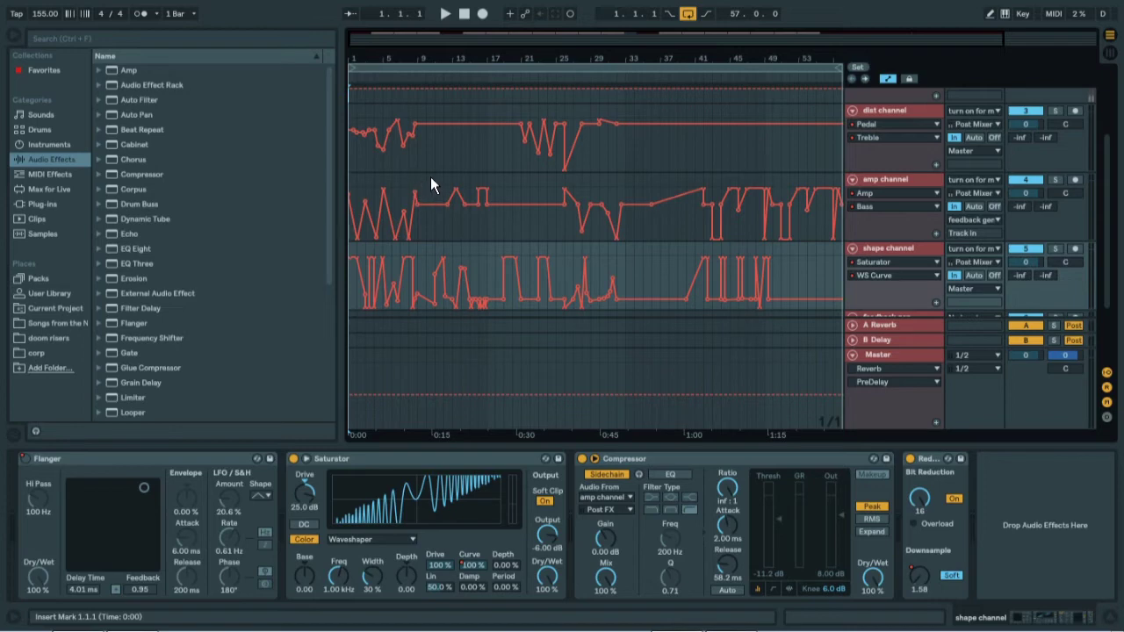
- Hide the device chain and, with the turn on for mayhem track selected, review the routing and automation of all tracks
key("ctrl+alt+l")
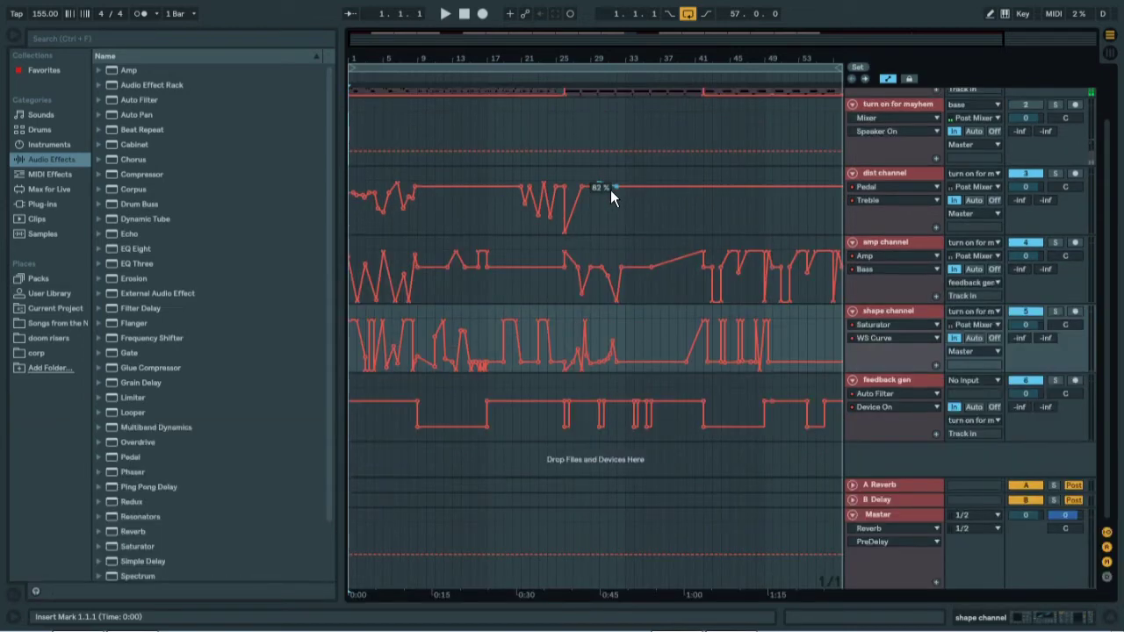
scroll(628, 212, "up", 2)
scroll(627, 219, "down", 2)
left_click(675, 126)
scroll(870, 141, "up", 2)
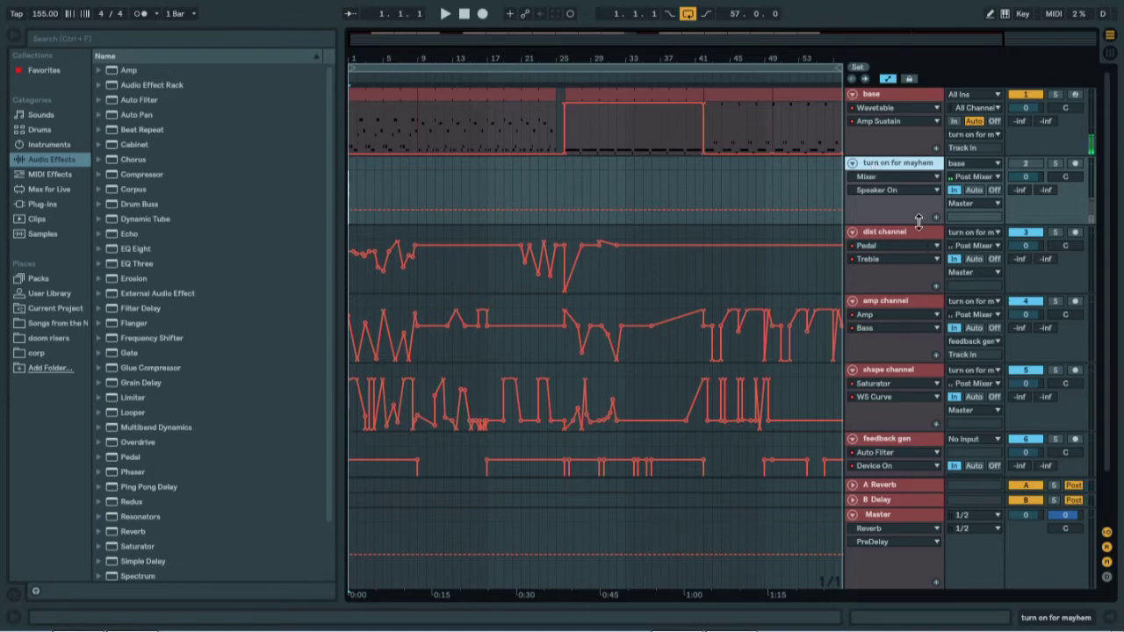
scroll(920, 220, "down", 1)
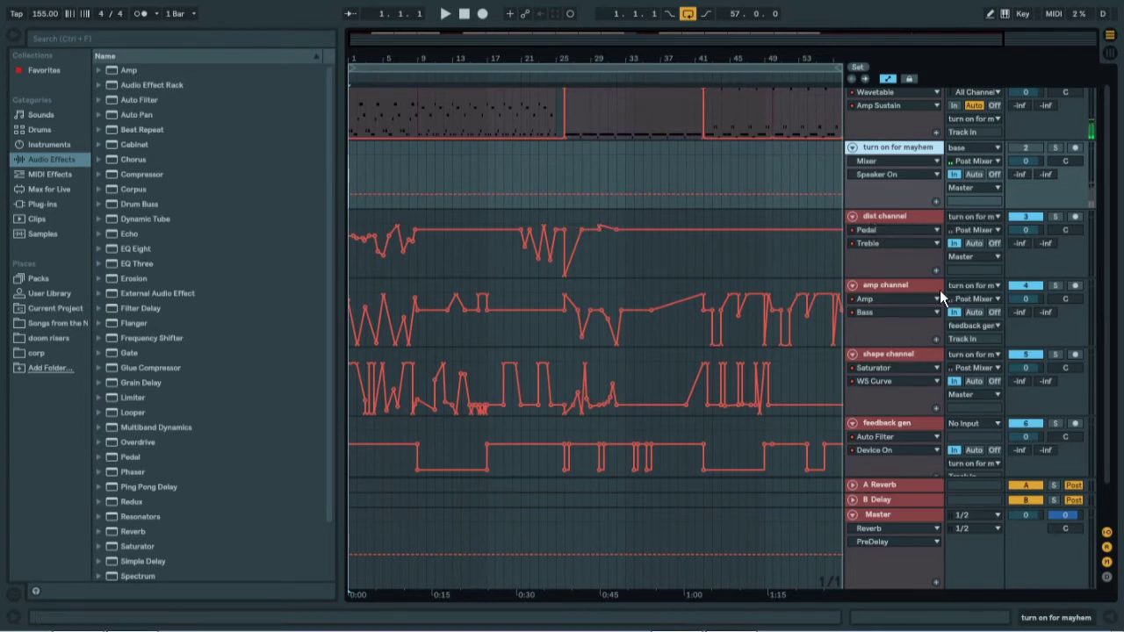
scroll(959, 288, "down", 2)
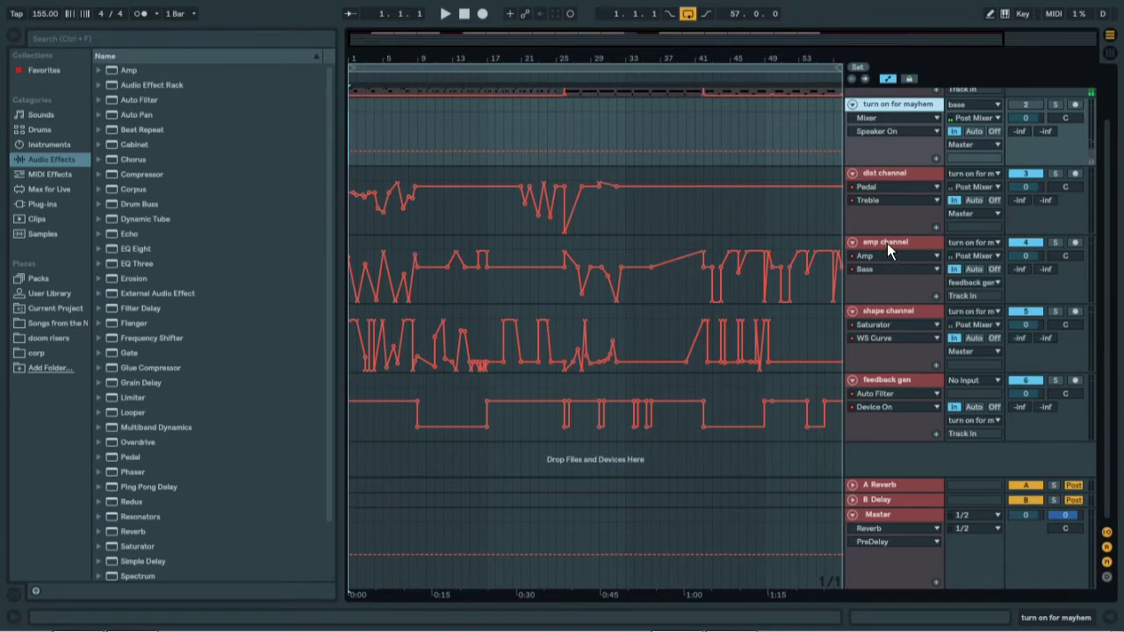
- Open the feedback gen track's device chain and examine its effects and routing alongside the other channels
left_click(878, 383)
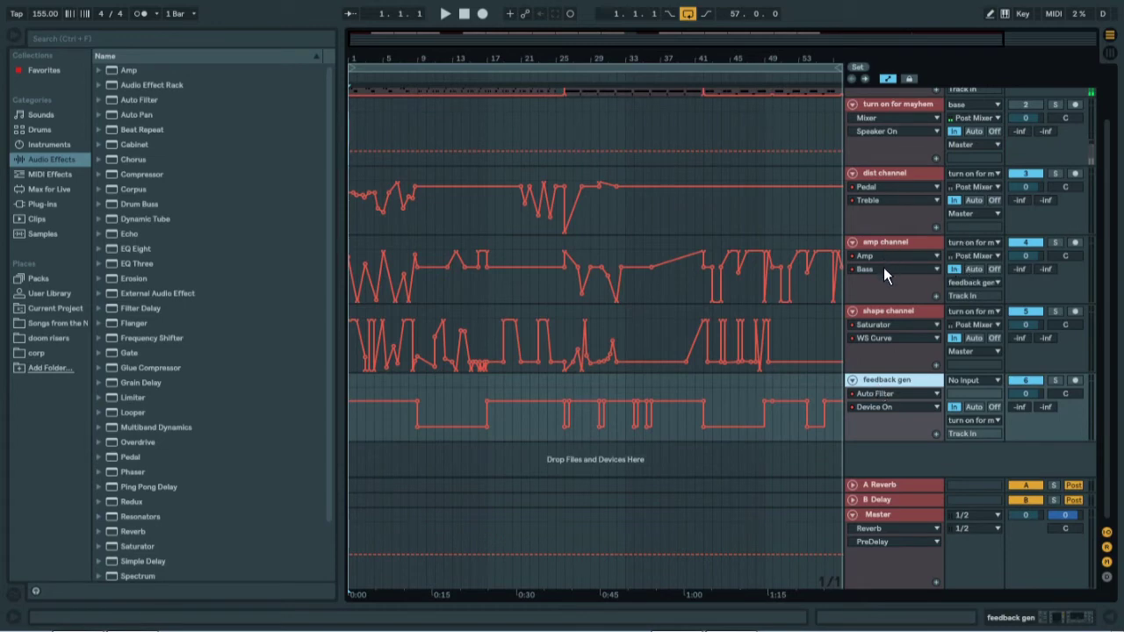
double_click(879, 378)
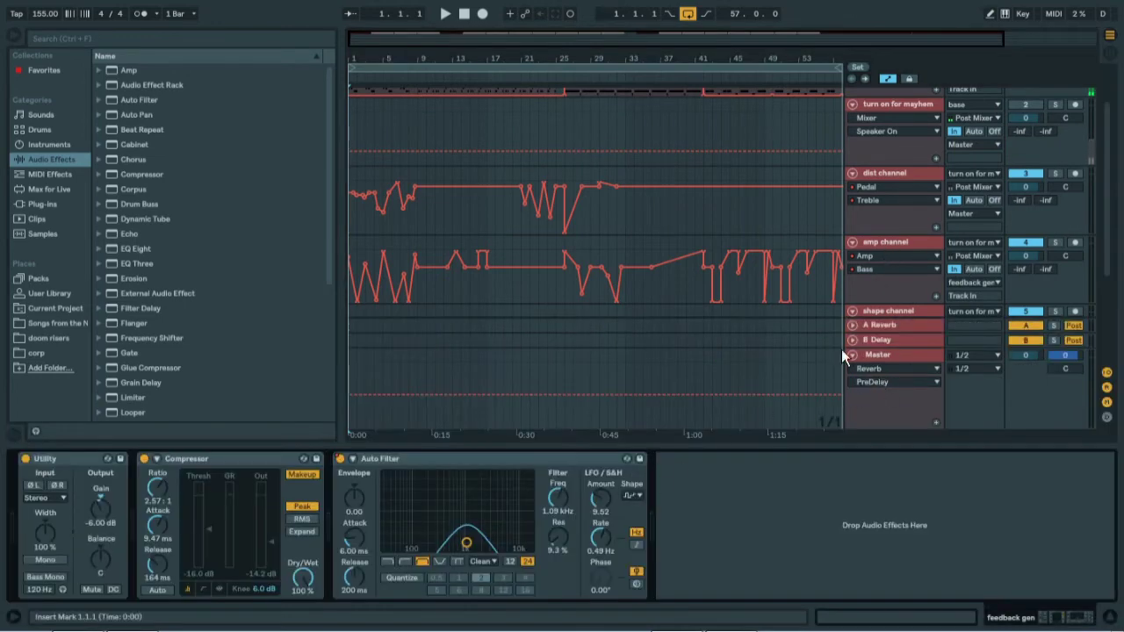
scroll(824, 257, "down", 5)
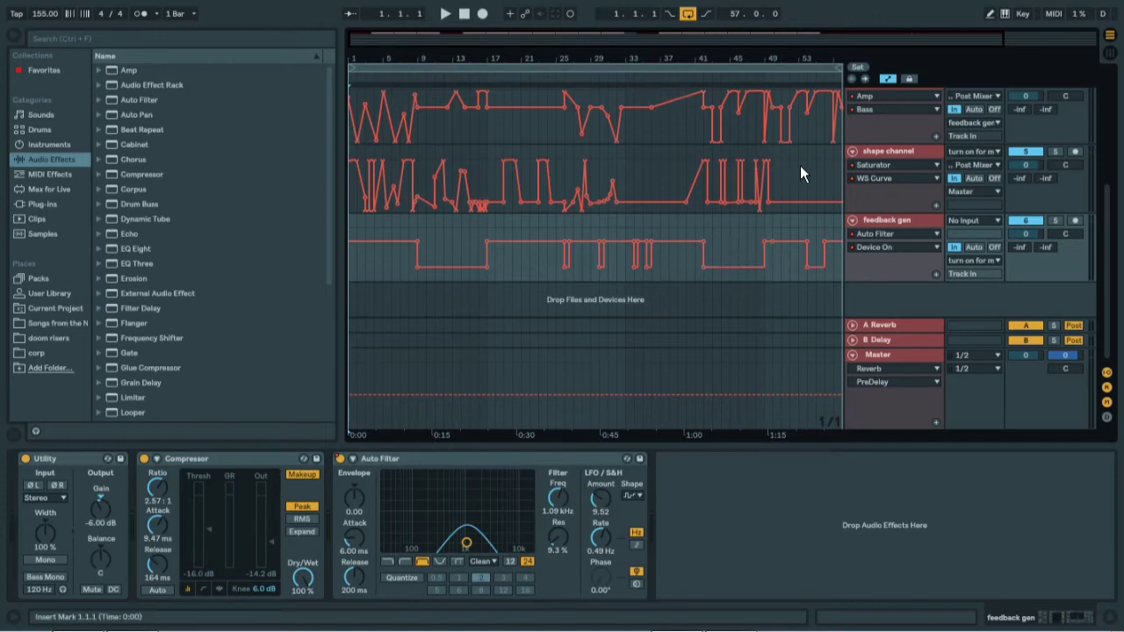
scroll(892, 165, "up", 5)
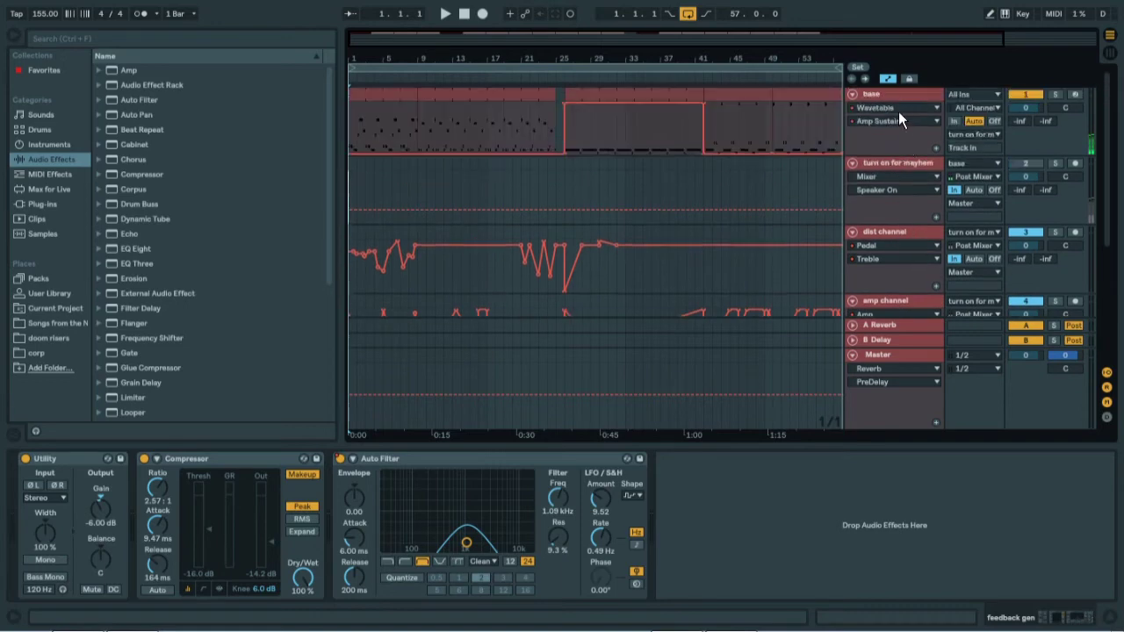
scroll(871, 159, "down", 3)
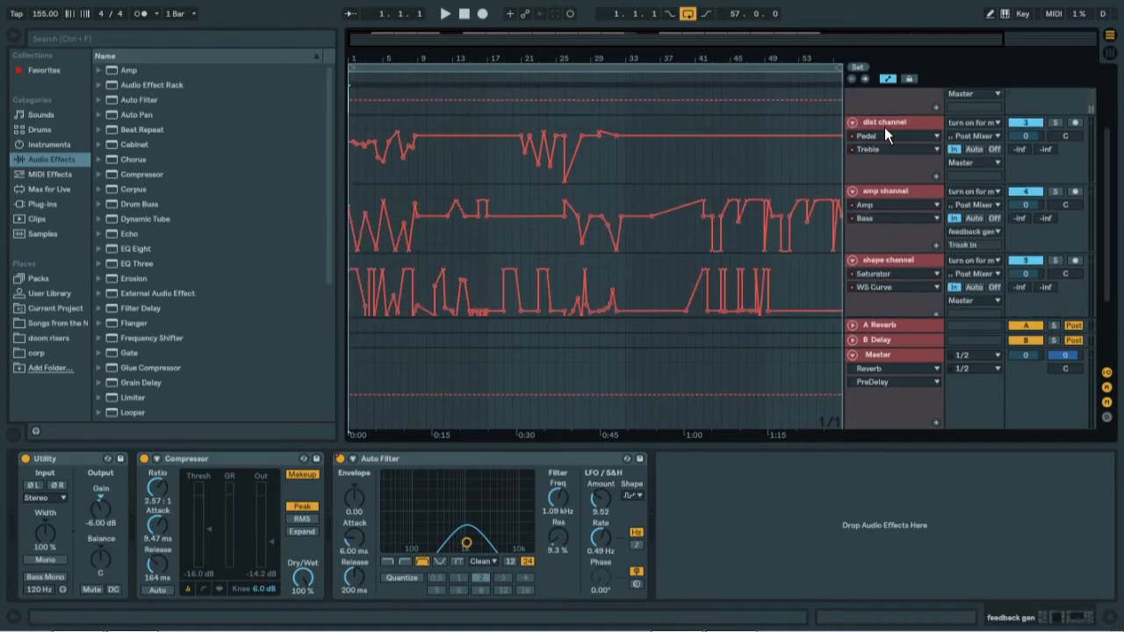
scroll(872, 211, "down", 2)
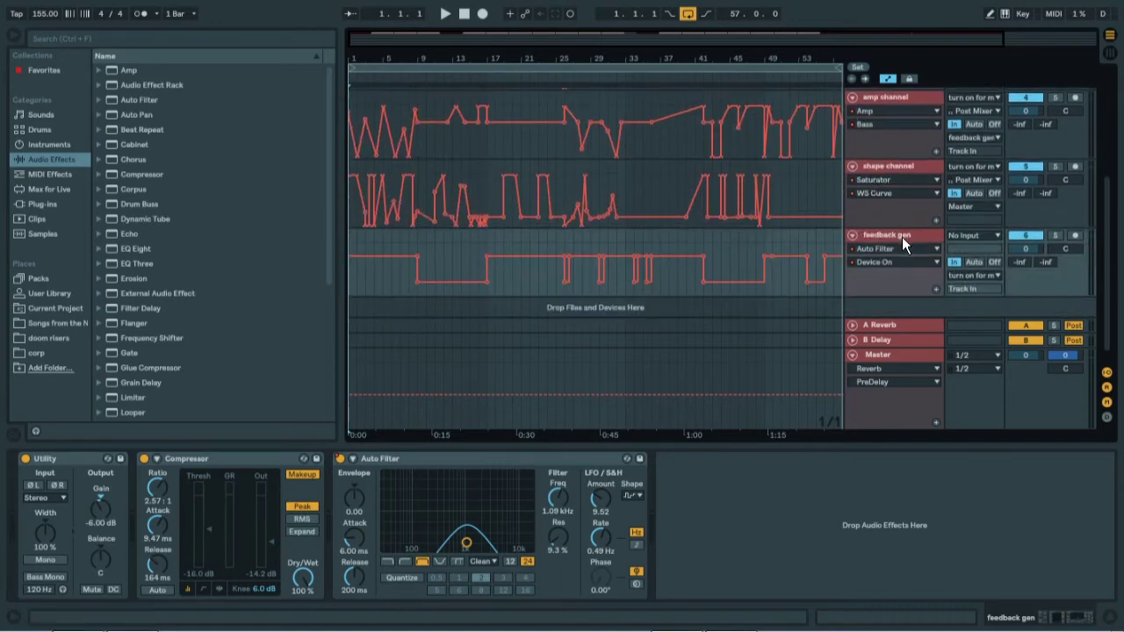
- Hide the device chain and audition the turn on for mayhem track by switching it on and back off
scroll(950, 276, "up", 6)
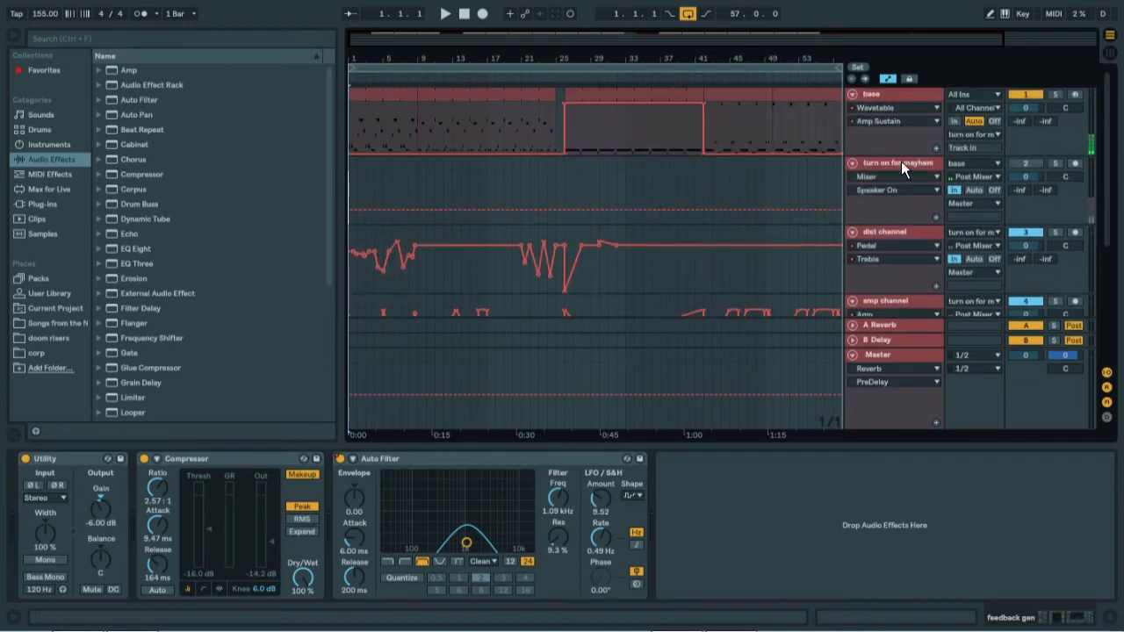
scroll(900, 160, "down", 4)
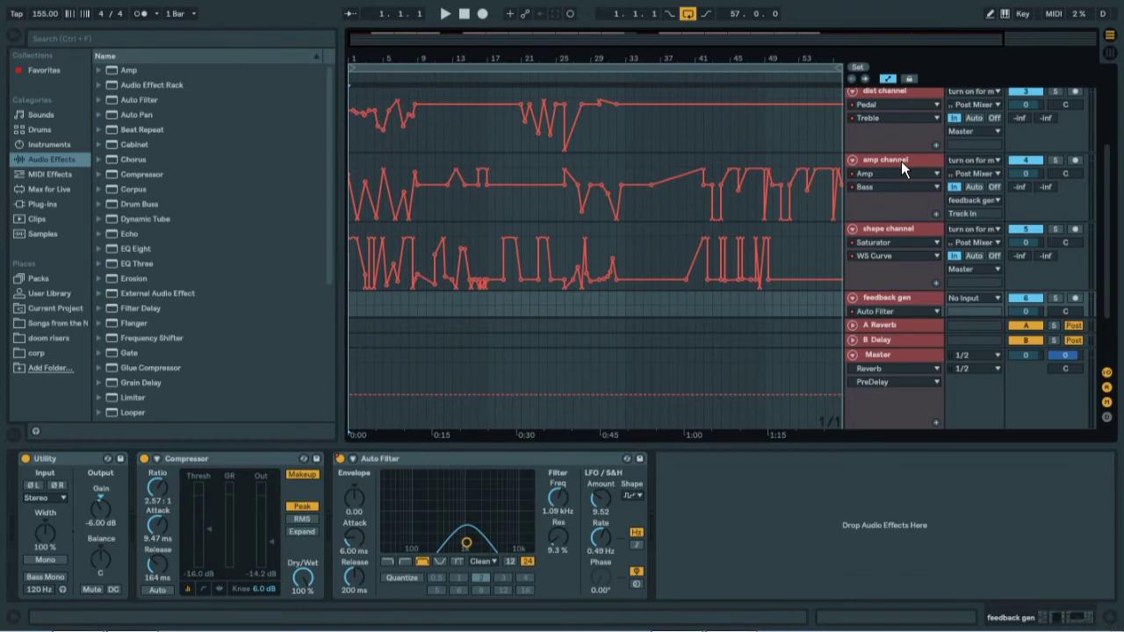
key("ctrl+alt+l")
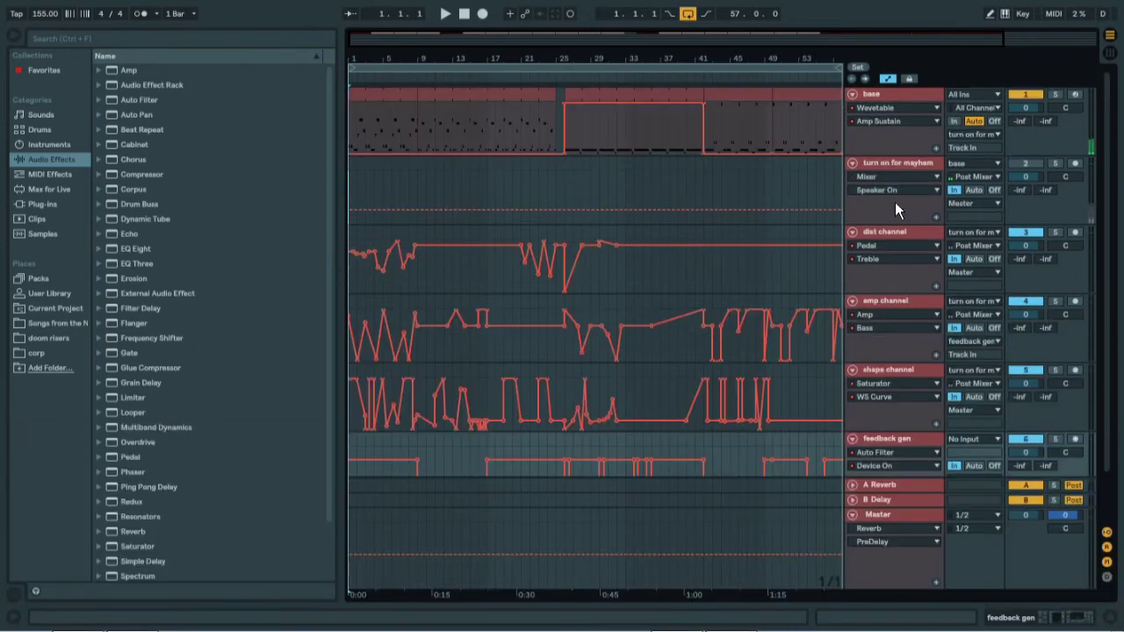
left_click(1025, 164)
left_click(1026, 164)
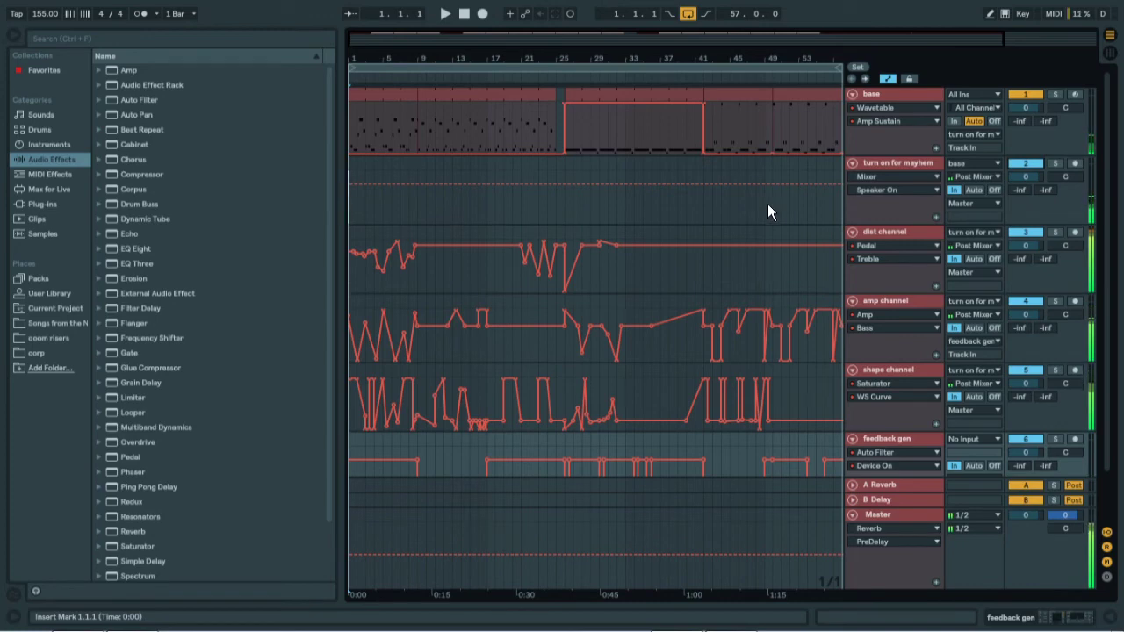
left_click(1026, 164)
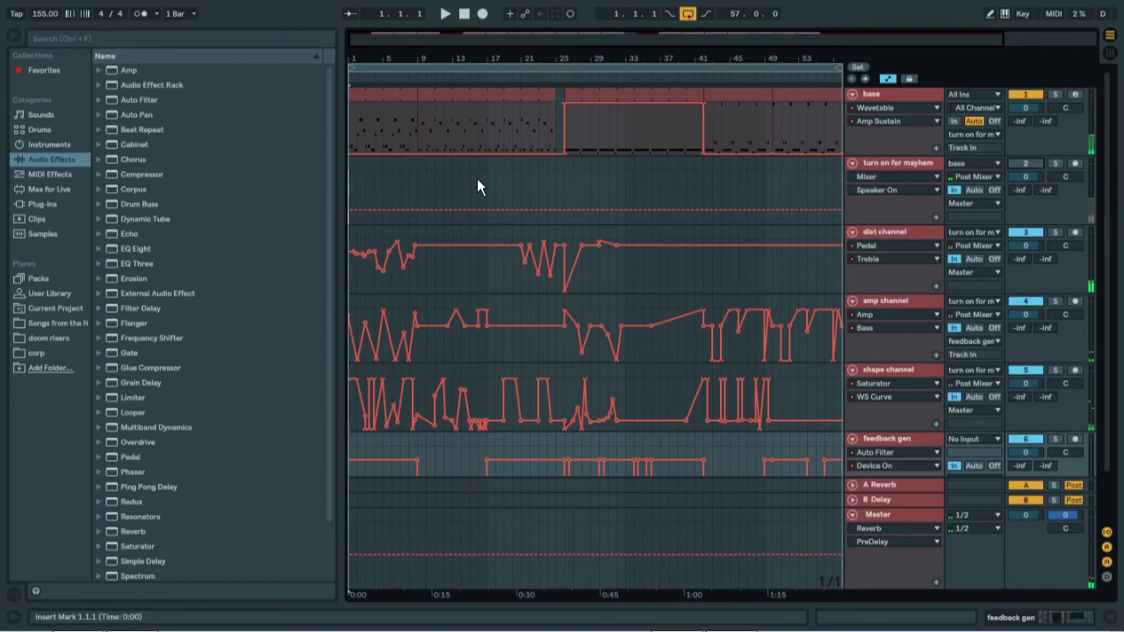
- Inspect the device chains of the turn on for mayhem and base tracks alongside the routing of the parallel channels
scroll(477, 178, "down", 2)
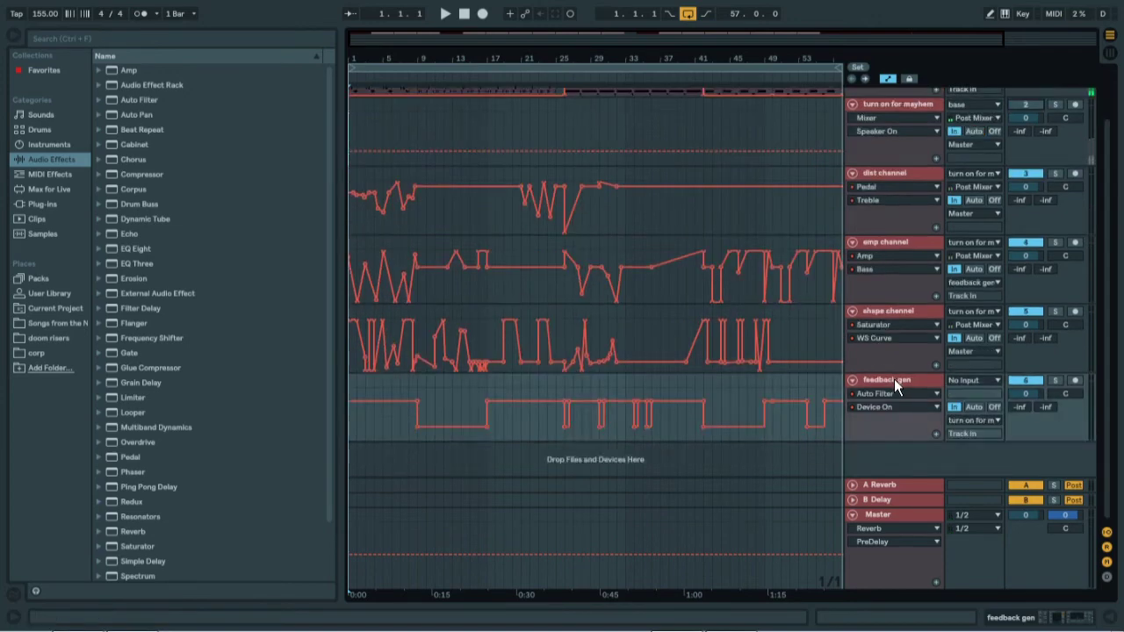
scroll(894, 378, "up", 2)
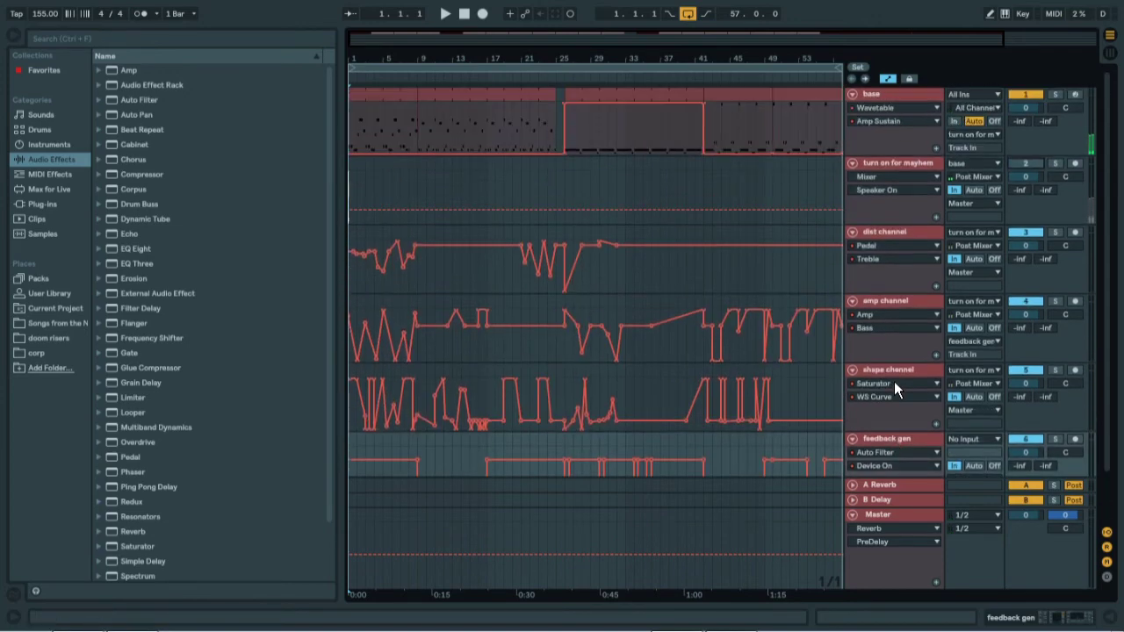
double_click(888, 162)
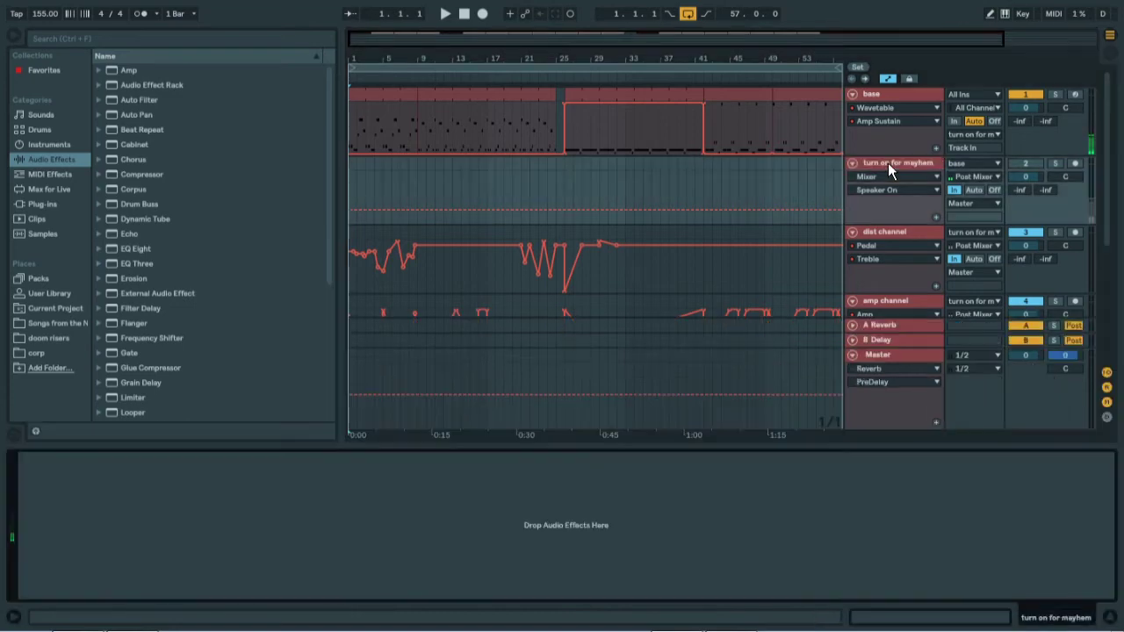
left_click(881, 92)
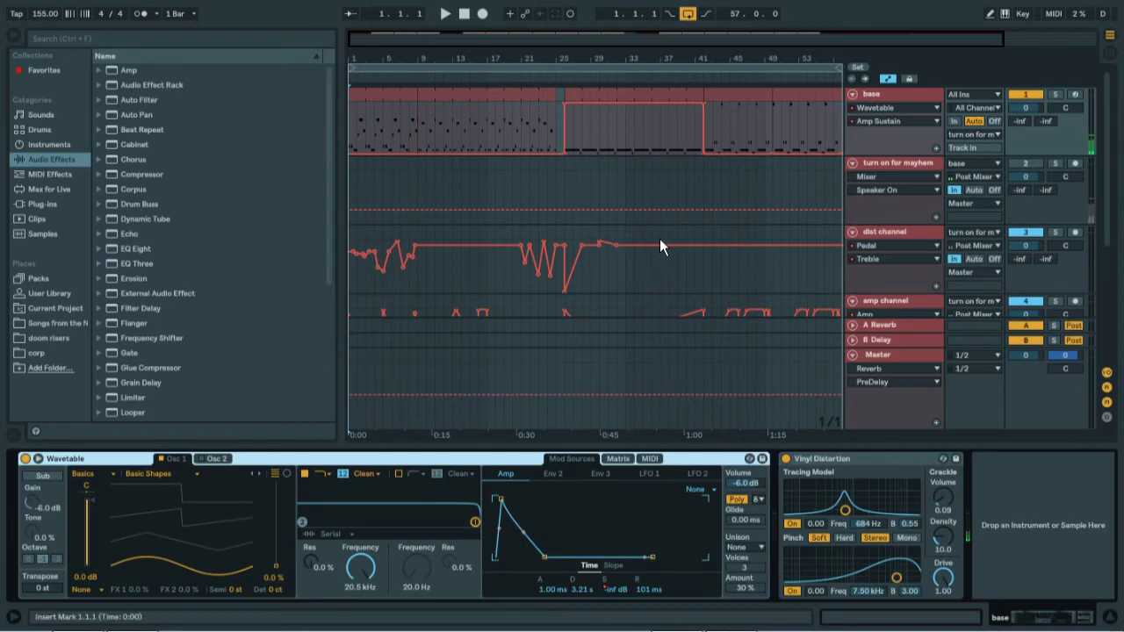
scroll(660, 239, "down", 5)
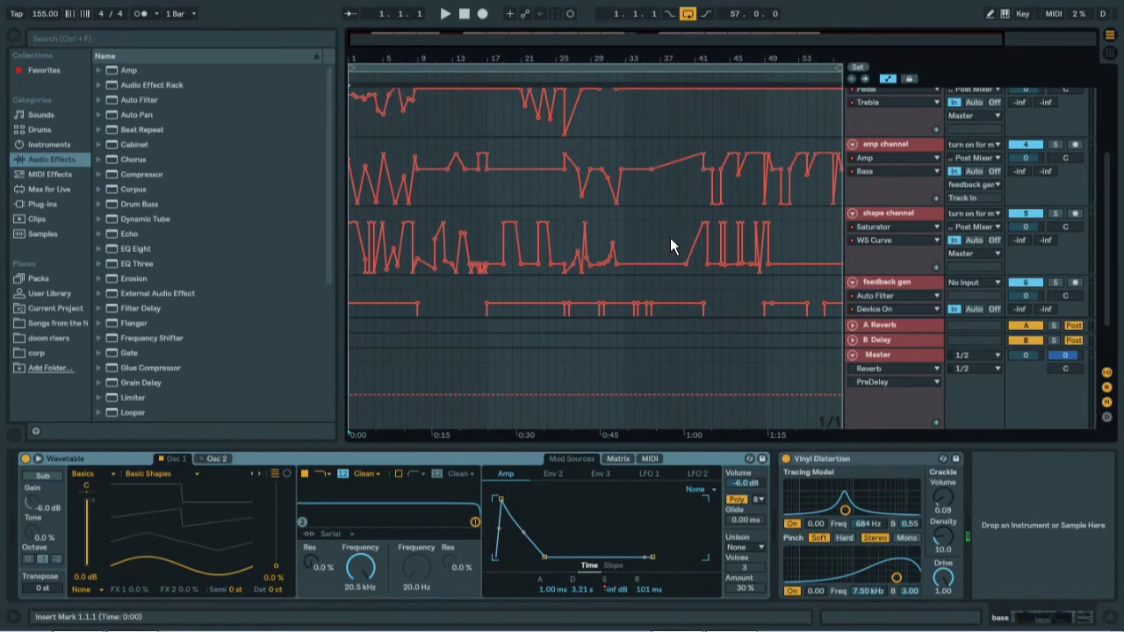
scroll(670, 239, "up", 6)
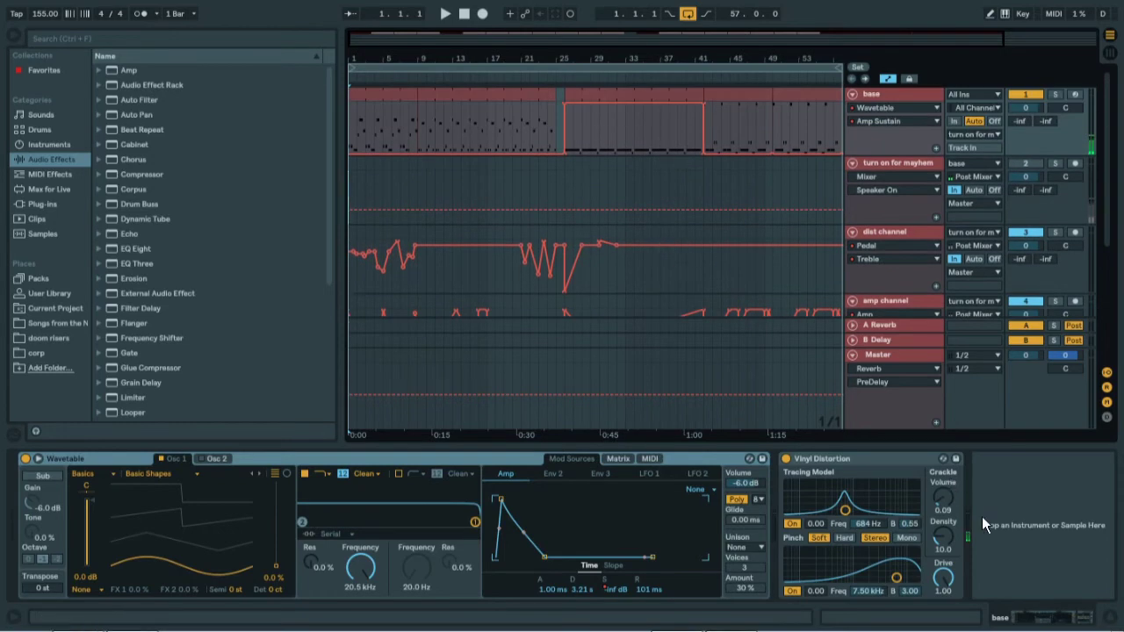
- With the feedback gen device chain shown, activate the turn on for mayhem track to hear the loop and deactivate it again
left_click(1112, 617)
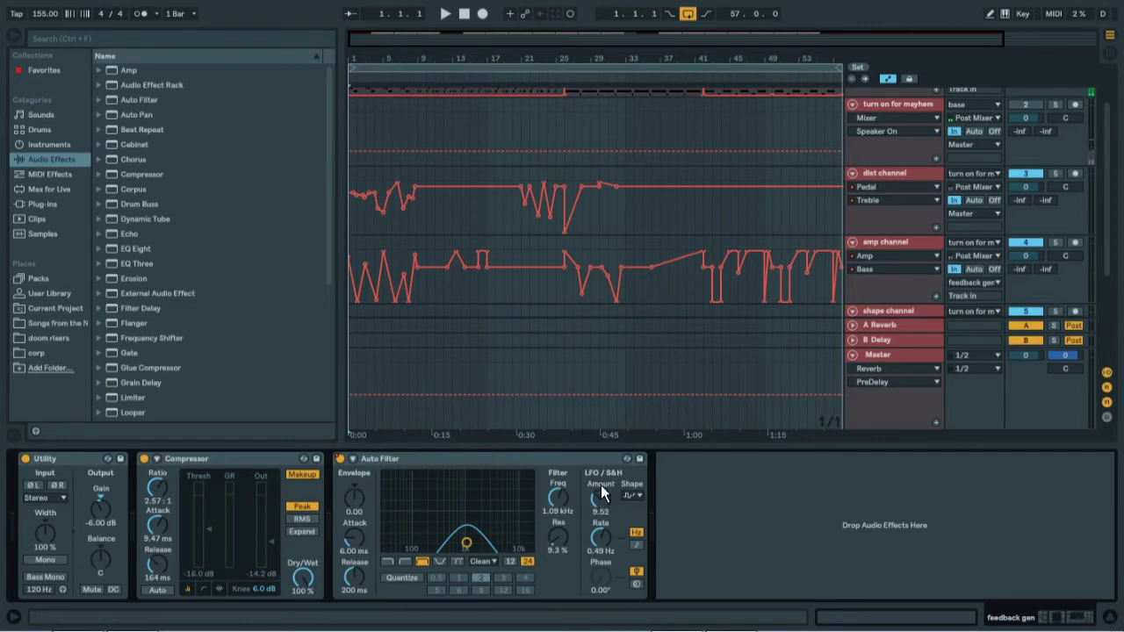
scroll(667, 325, "down", 5)
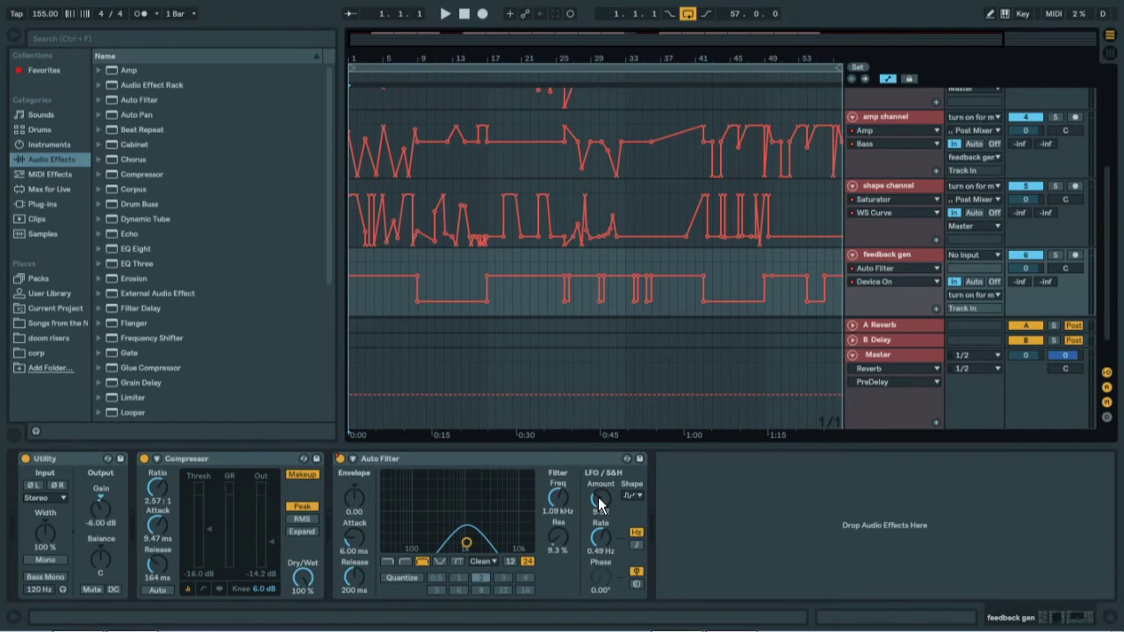
scroll(527, 161, "up", 7)
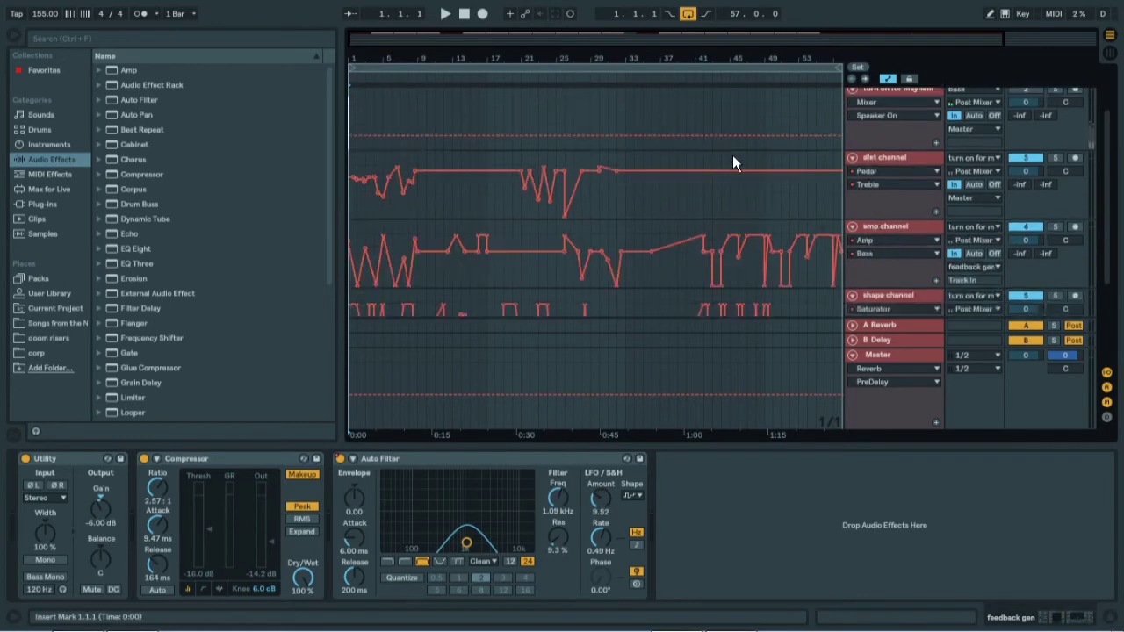
left_click(1019, 163)
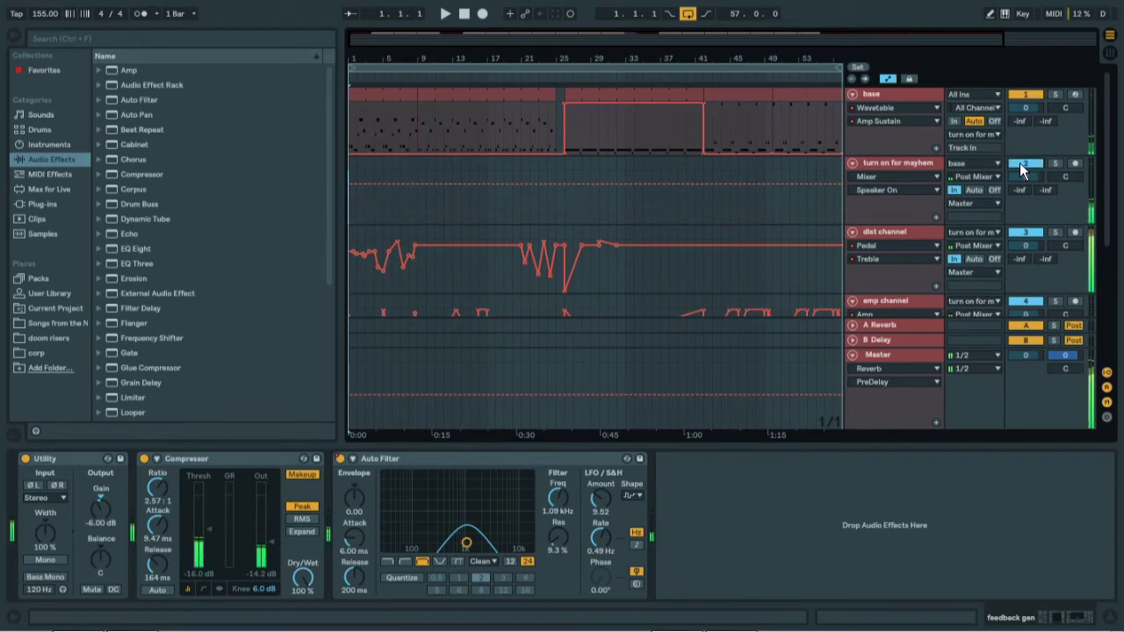
left_click(1019, 162)
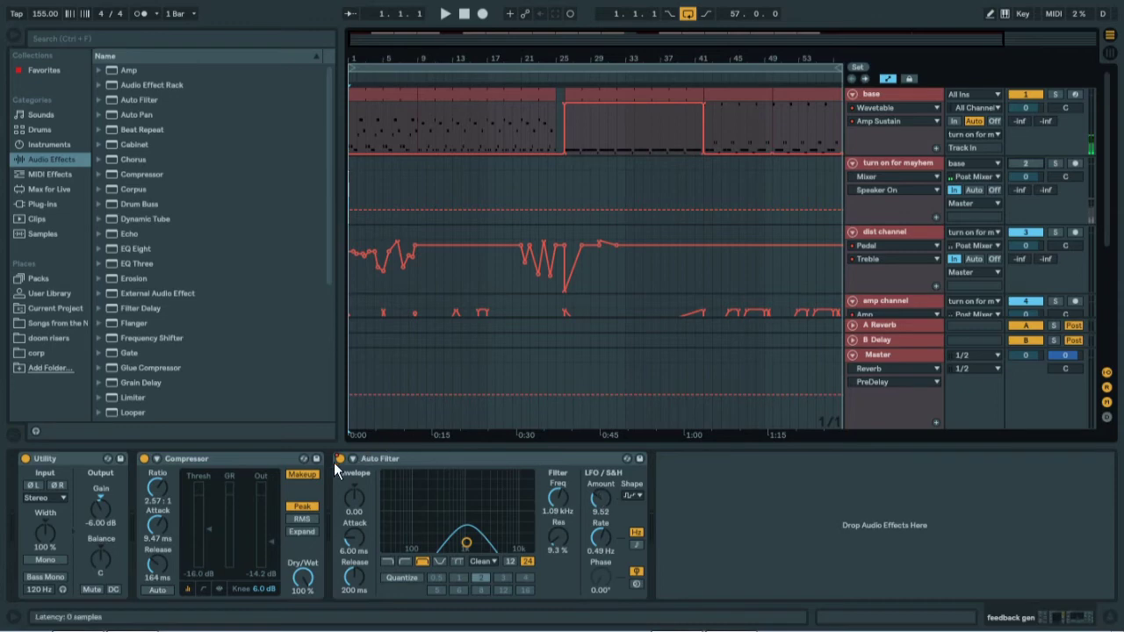
- Move the insert marker to bar 11 and back to bar 10 to audition the section where feedback gen's Auto Filter is automated off
scroll(475, 278, "down", 5)
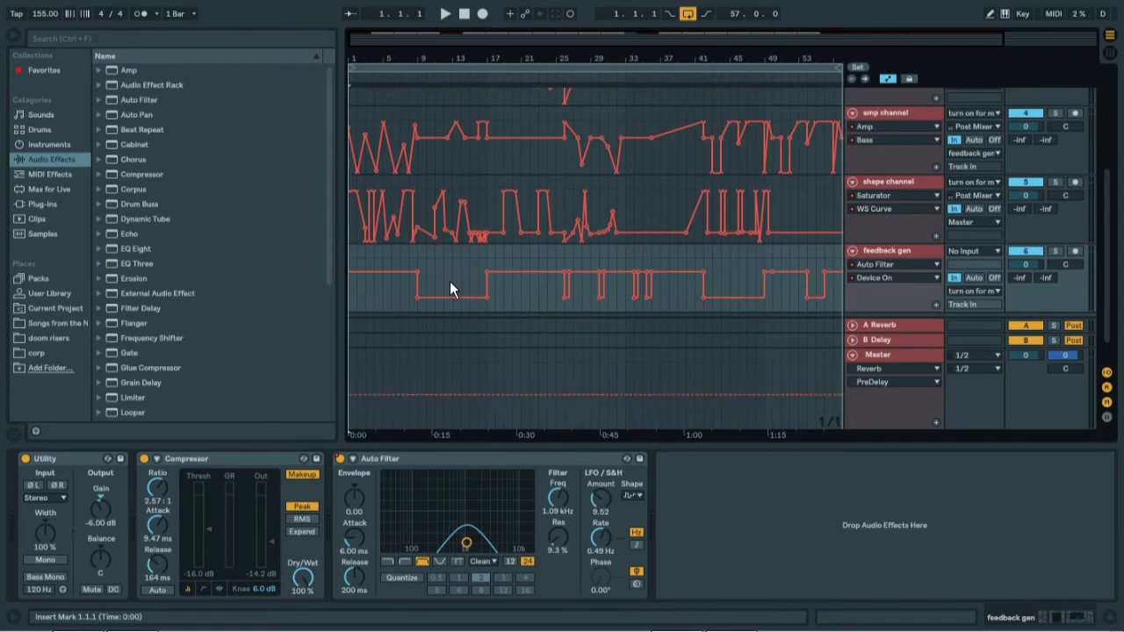
scroll(491, 274, "up", 5)
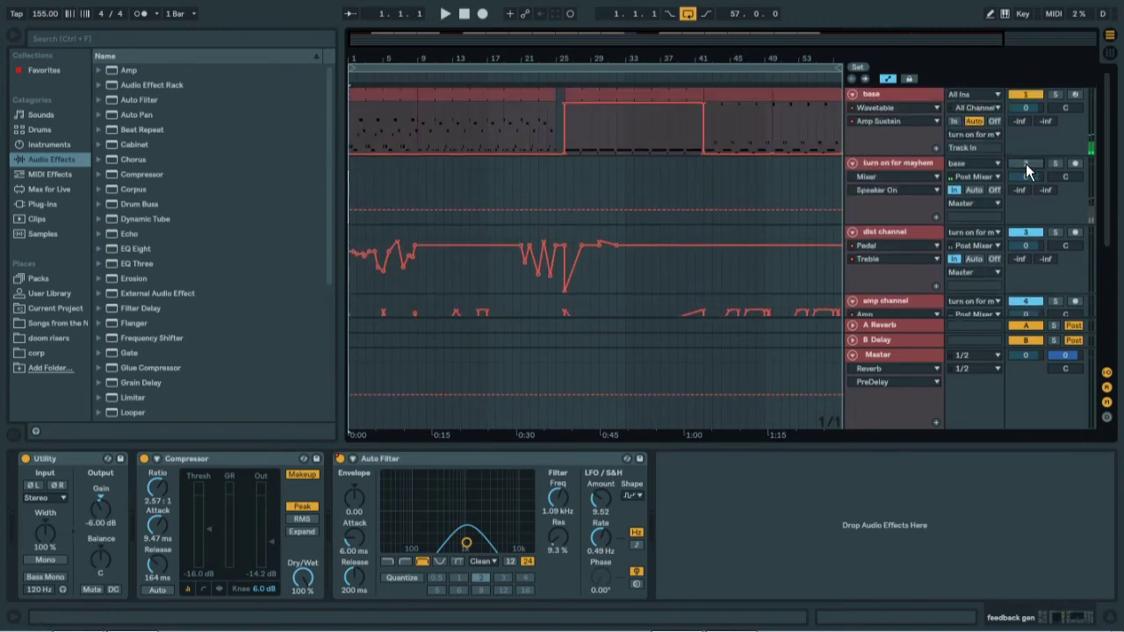
scroll(541, 228, "down", 5)
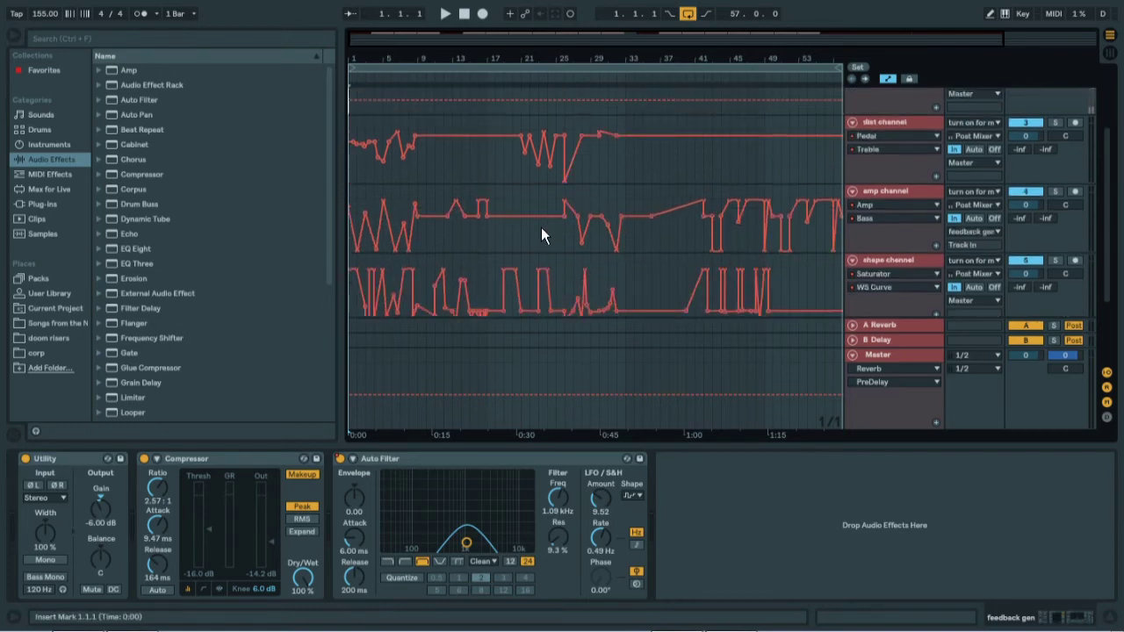
left_click(340, 458)
scroll(444, 273, "up", 5)
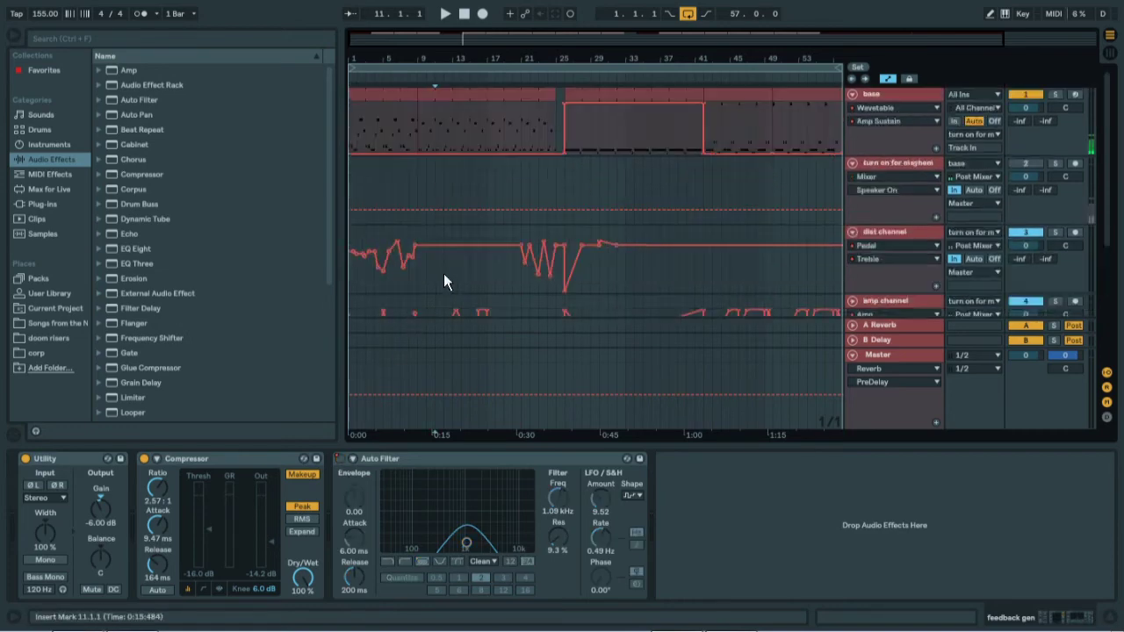
left_click(441, 251)
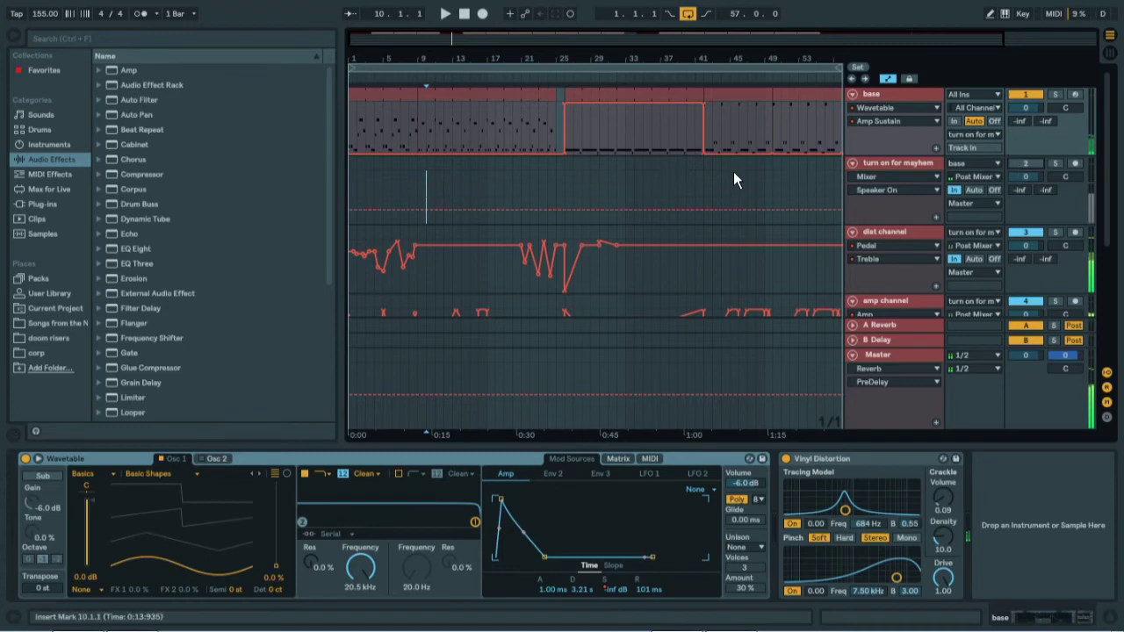
- Check the feedback gen track's Auto Filter at bar 10 and return the insert marker to 1.1.1
scroll(633, 190, "down", 5)
scroll(634, 184, "down", 1)
left_click(878, 220)
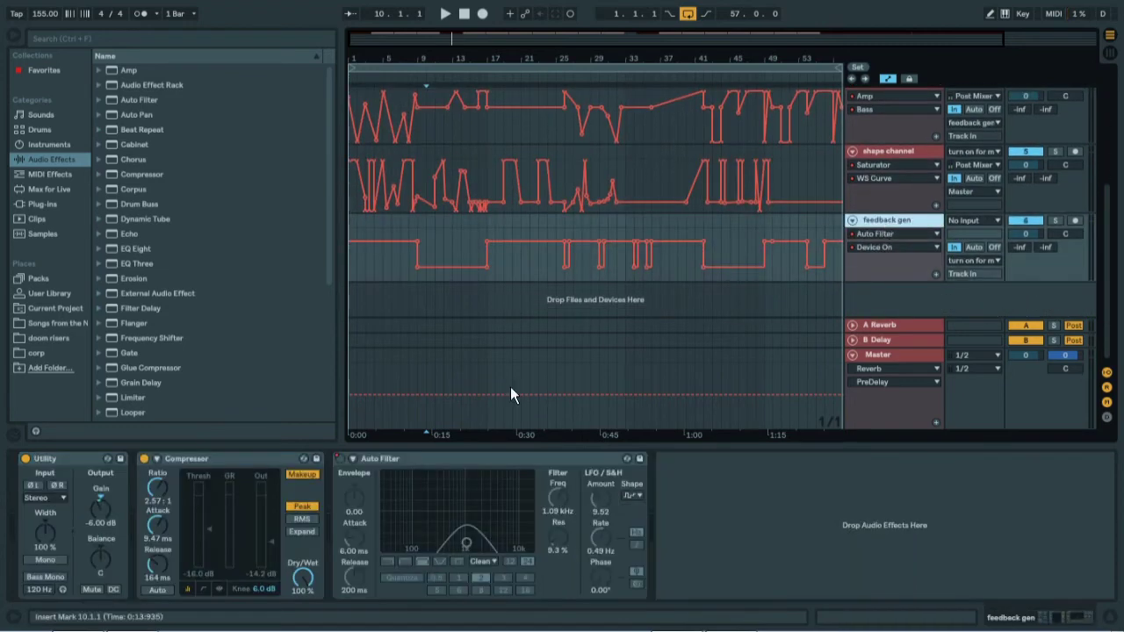
left_click(353, 271)
scroll(418, 251, "up", 6)
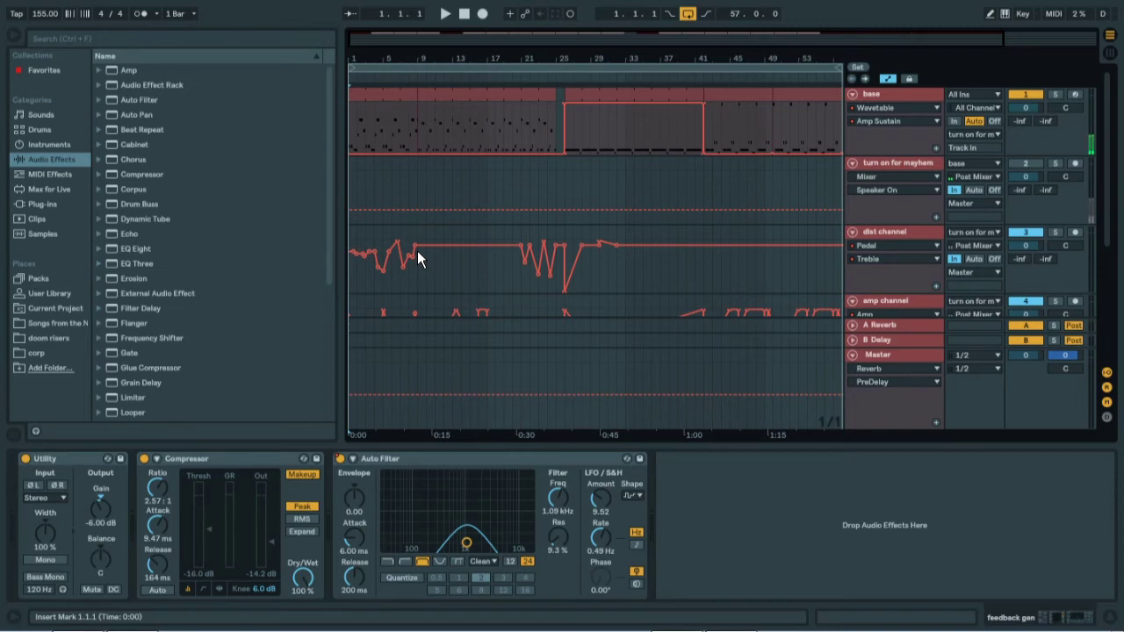
- Audition playback from bar 9 with the turn on for mayhem track active, deactivating it before stopping and returning to the start
scroll(430, 264, "down", 6)
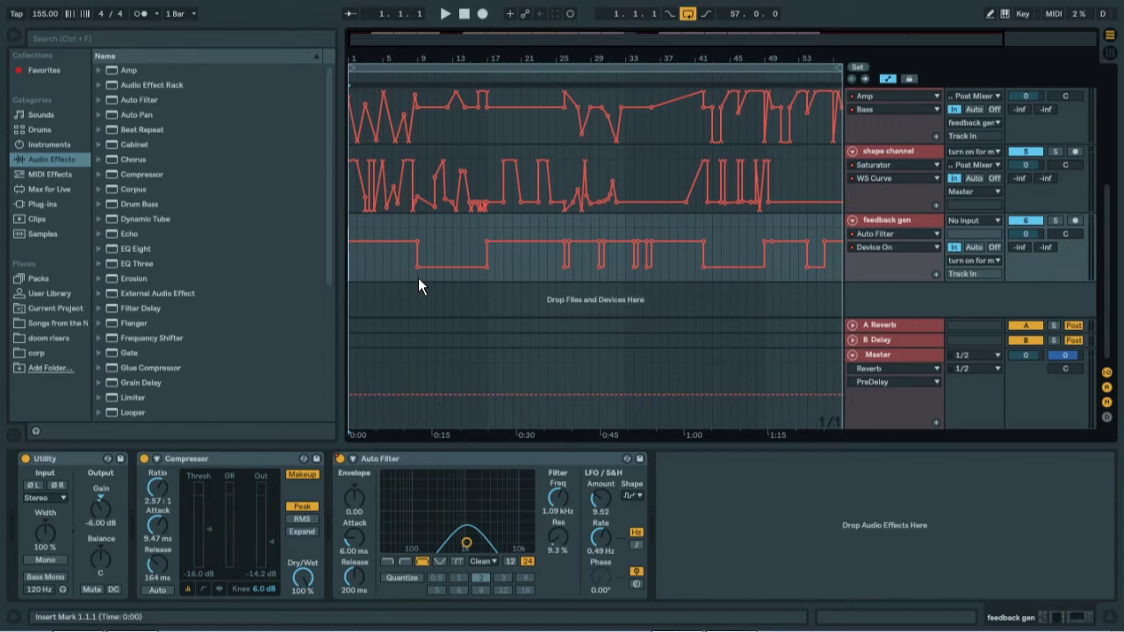
scroll(431, 294, "up", 3)
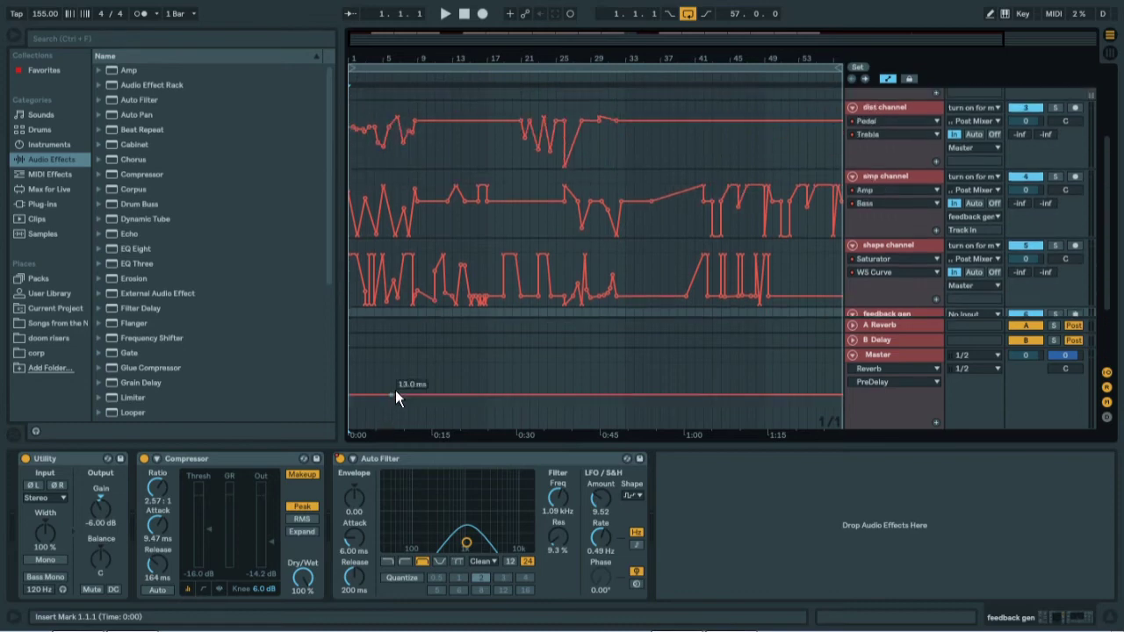
scroll(479, 267, "down", 3)
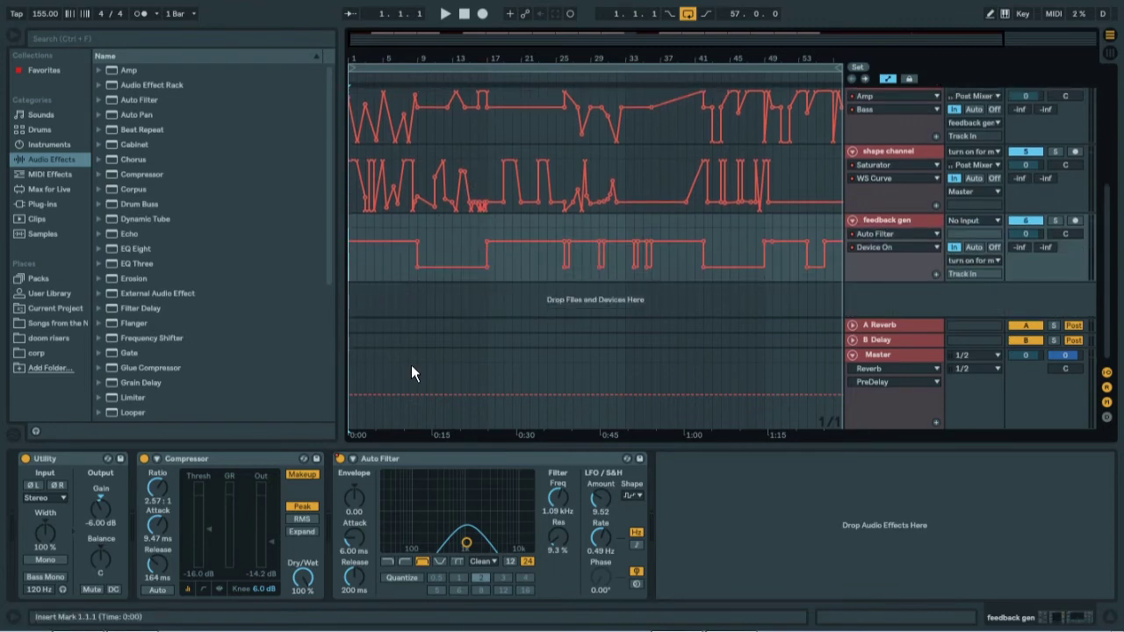
scroll(430, 281, "up", 4)
scroll(431, 283, "up", 3)
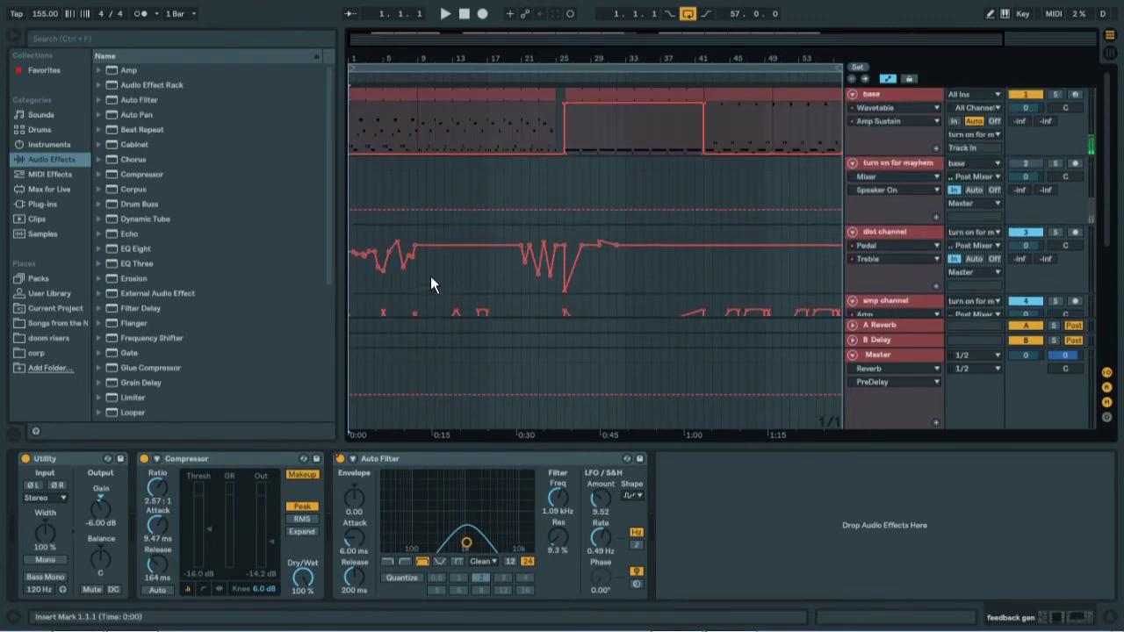
left_click(420, 191)
key("space")
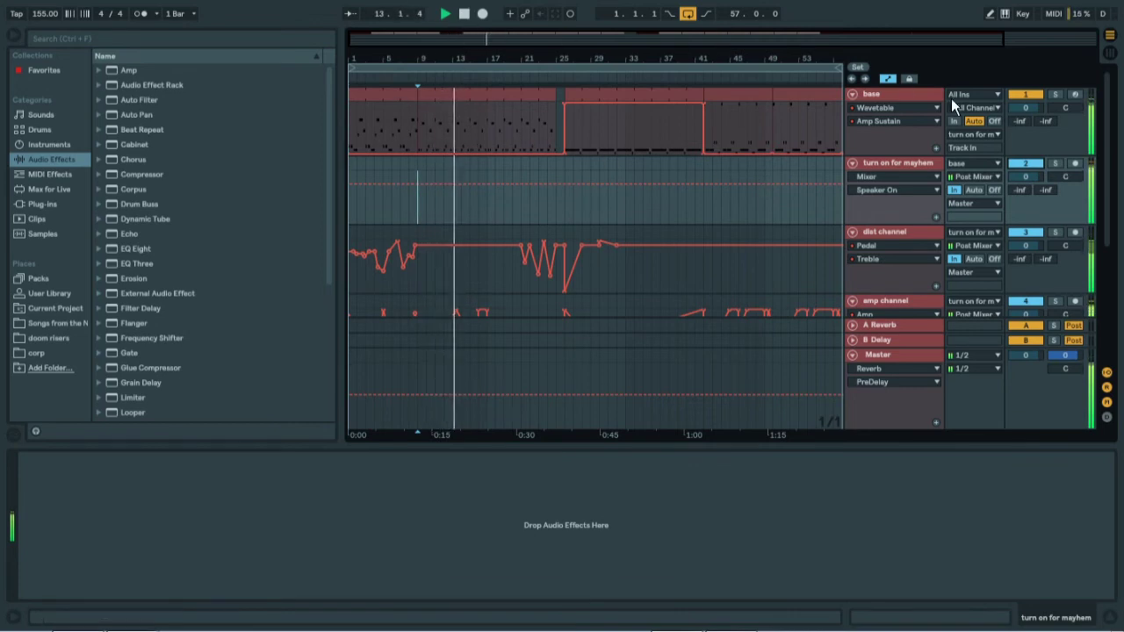
left_click(1025, 164)
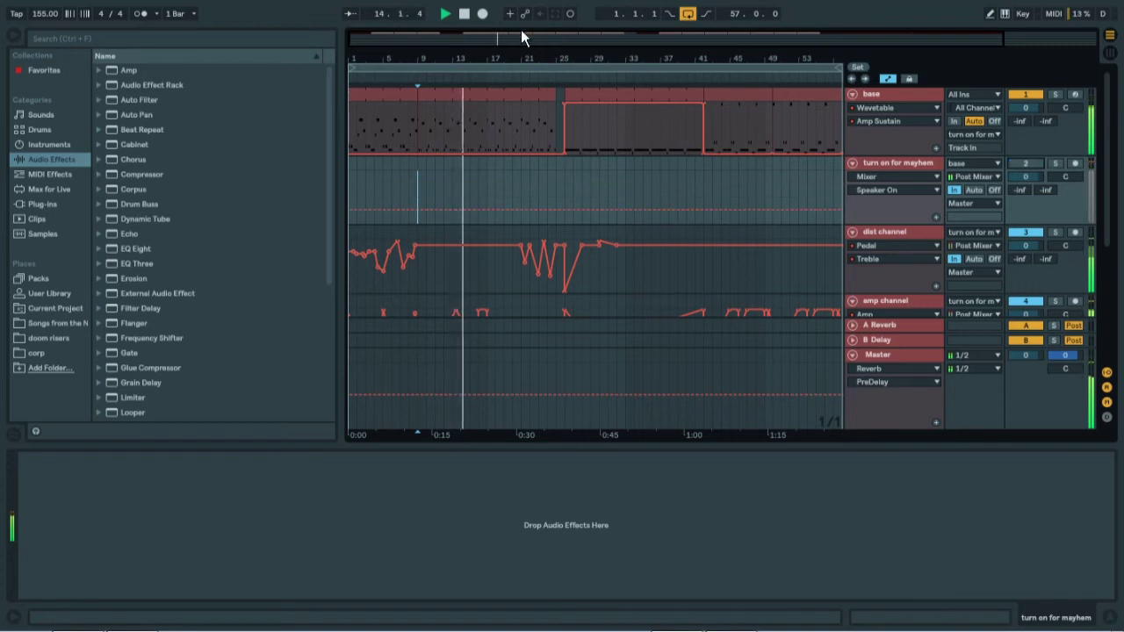
double_click(464, 13)
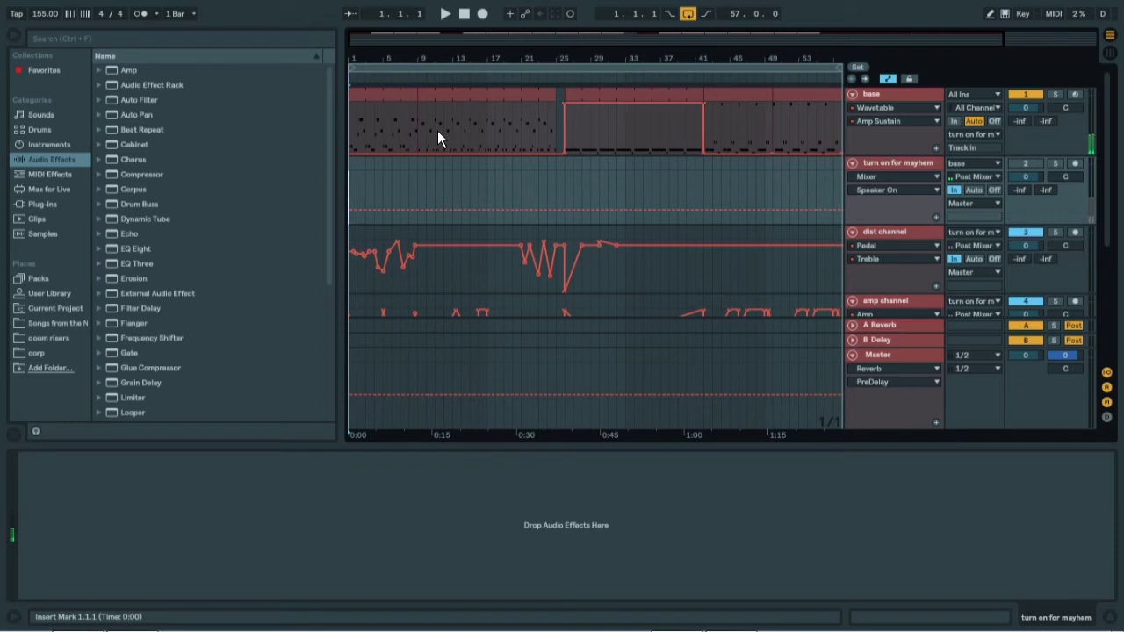
- Open the feedback gen track's device chain and compare its Auto Filter Device On automation with the other channels
scroll(562, 186, "down", 3)
scroll(624, 219, "down", 3)
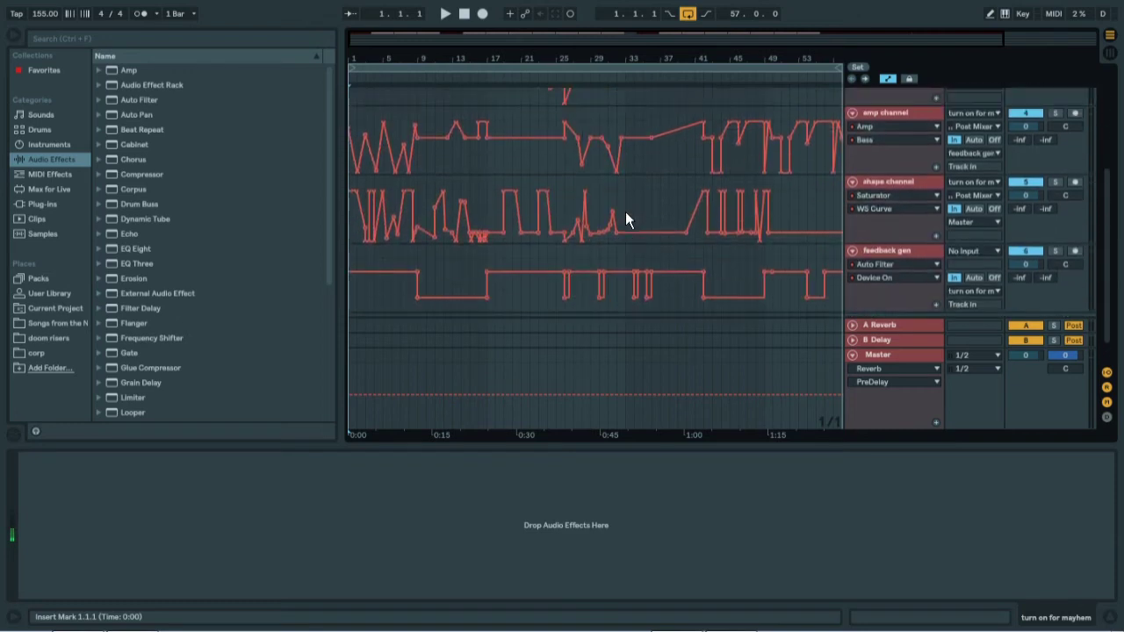
left_click(892, 244)
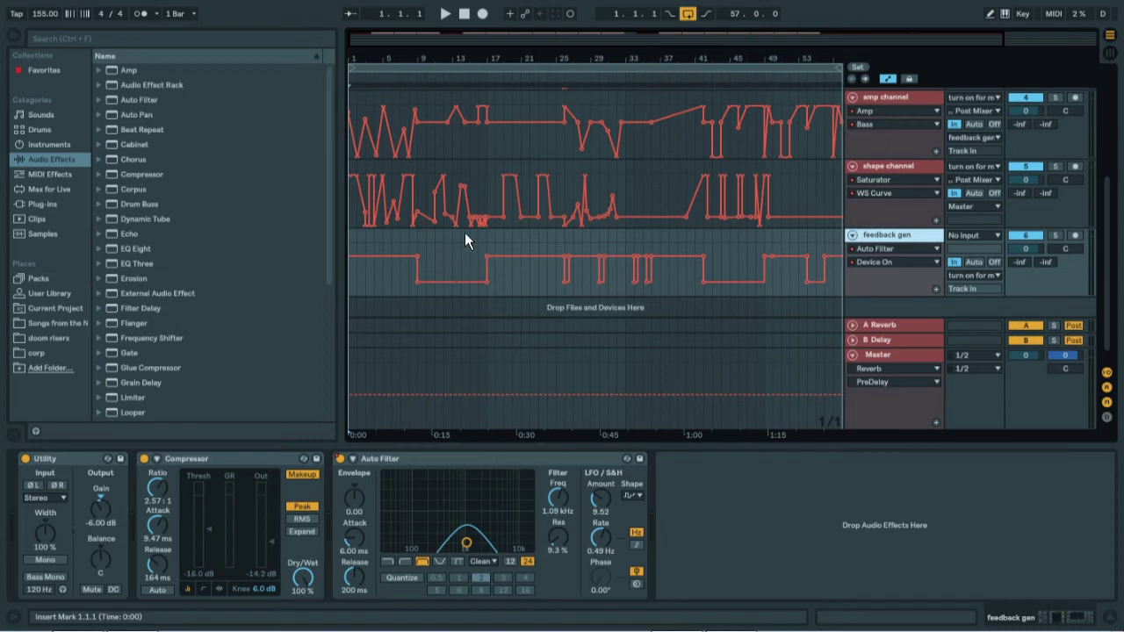
scroll(464, 237, "up", 3)
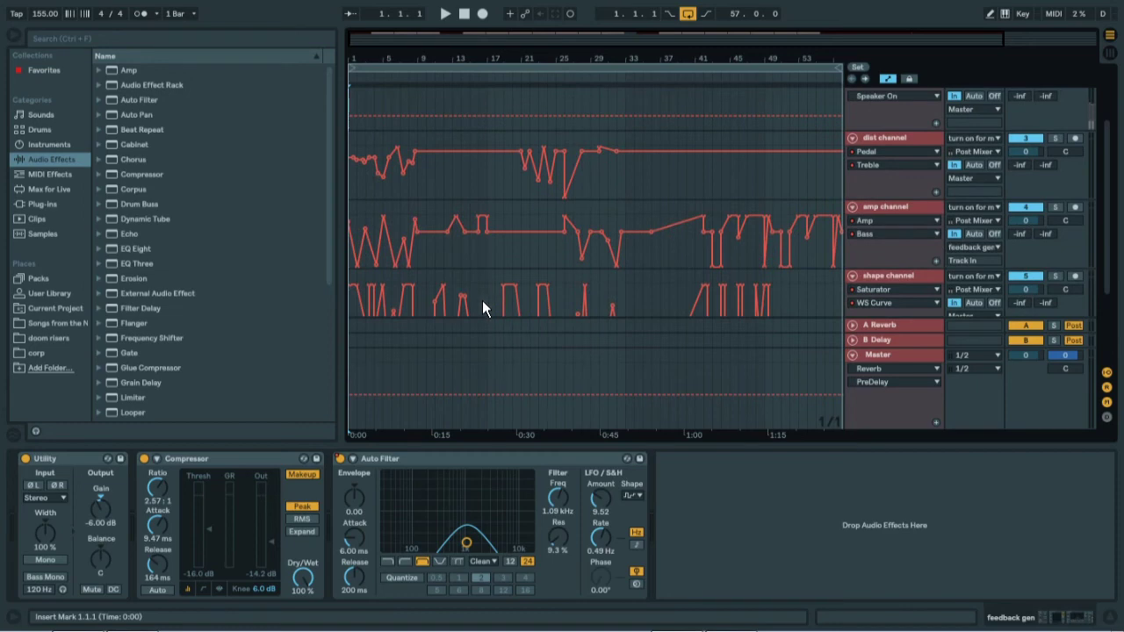
- Hide the device chain to review all tracks together, and reopen it on the base track's Wavetable and Vinyl Distortion
left_click(1114, 618)
scroll(562, 252, "up", 2)
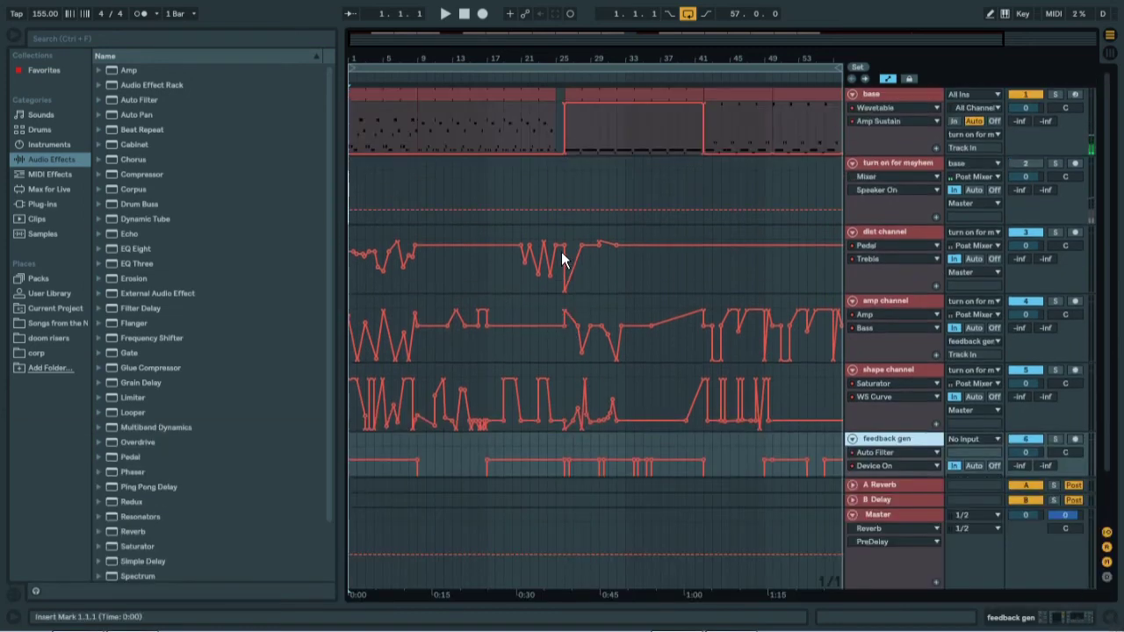
double_click(878, 94)
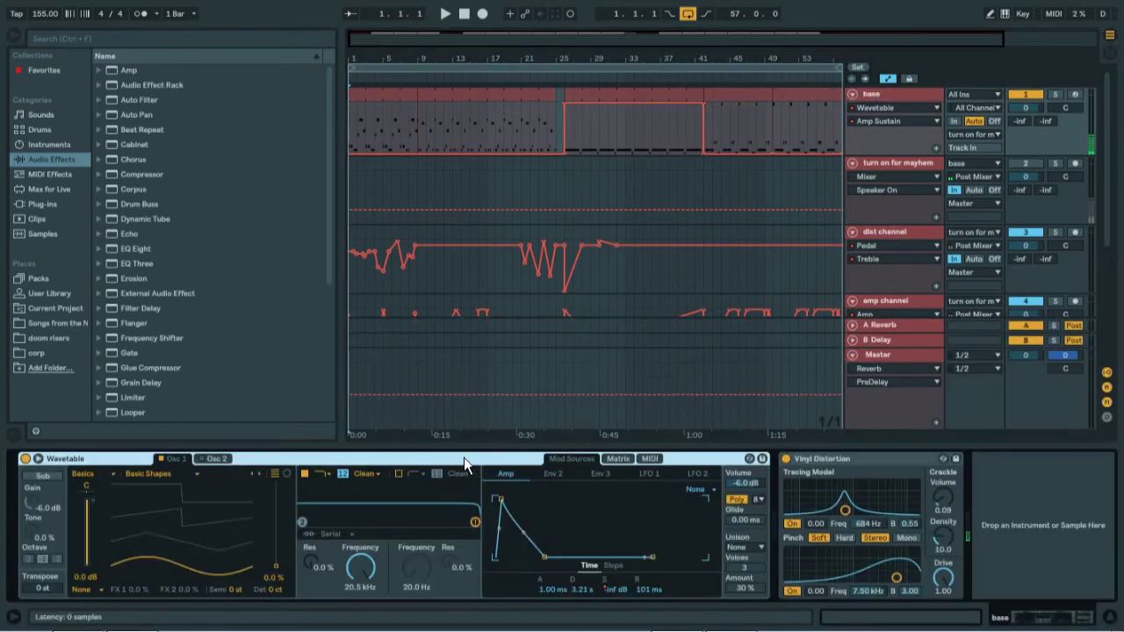
- Compare the Wavetable's Amp Sustain automation on the base track at bar 29 and at the start, leaving the insert marker at 1.1.1
scroll(623, 193, "down", 5)
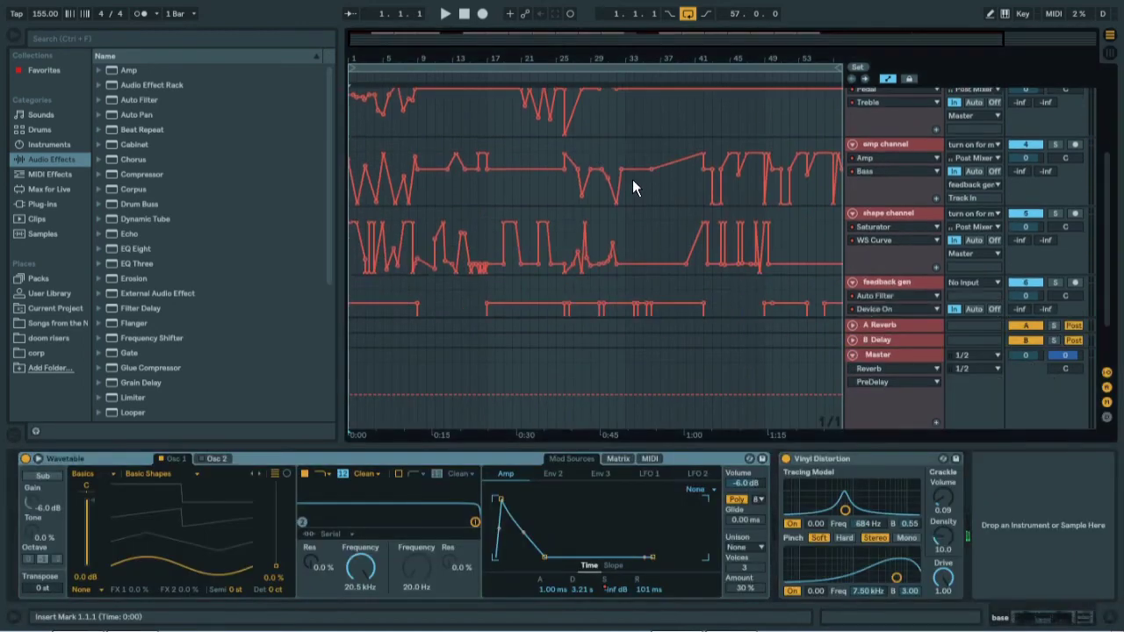
scroll(725, 235, "up", 5)
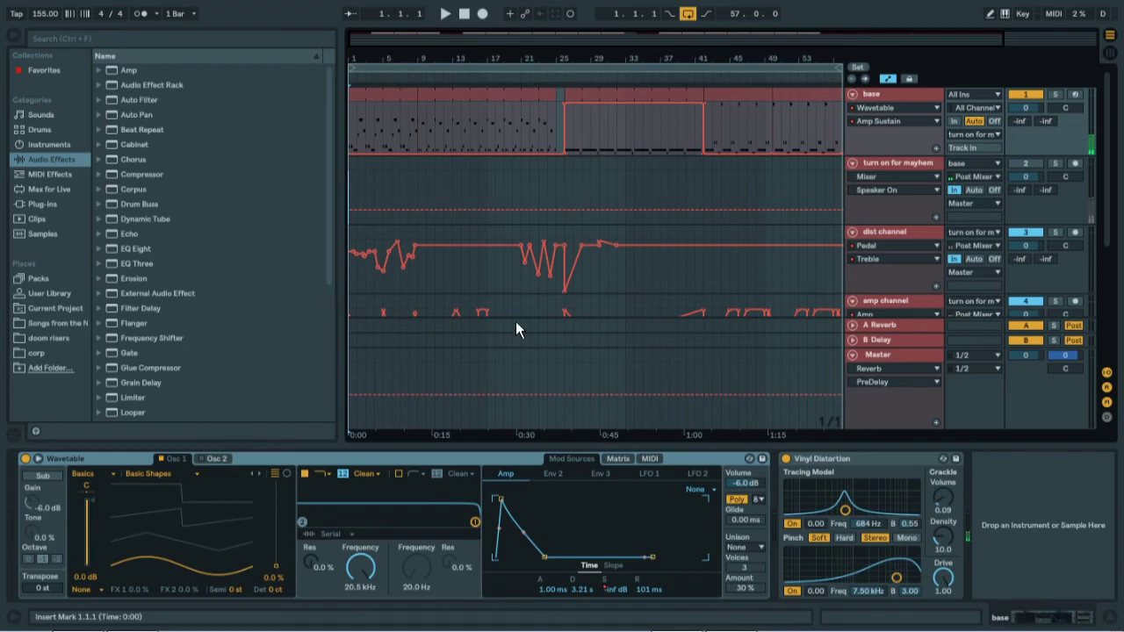
left_click(619, 587)
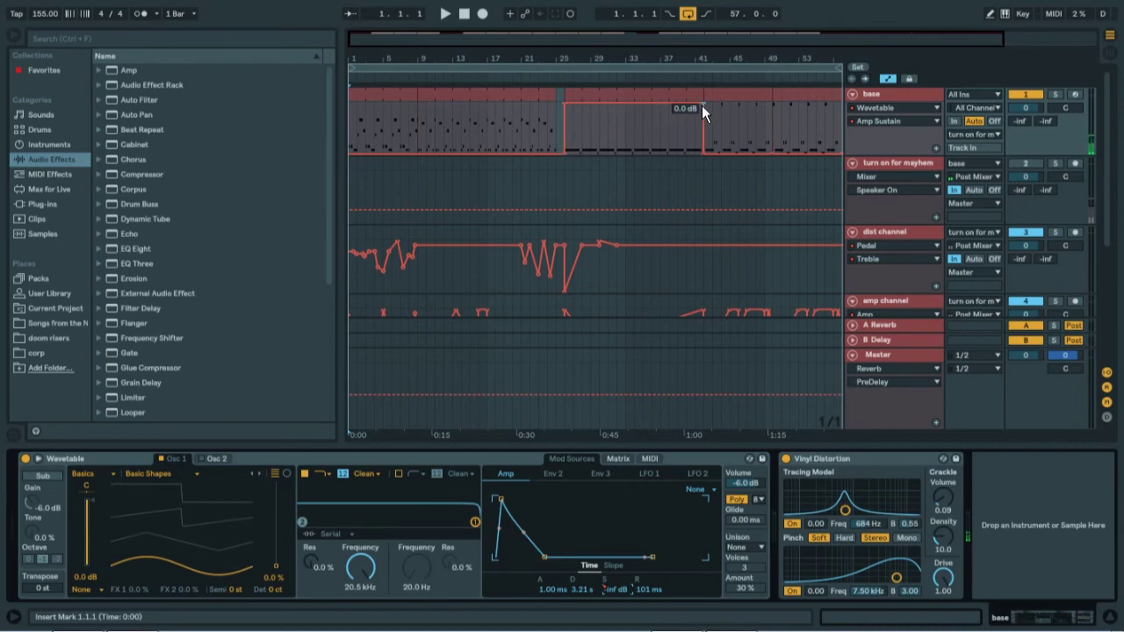
left_click(589, 135)
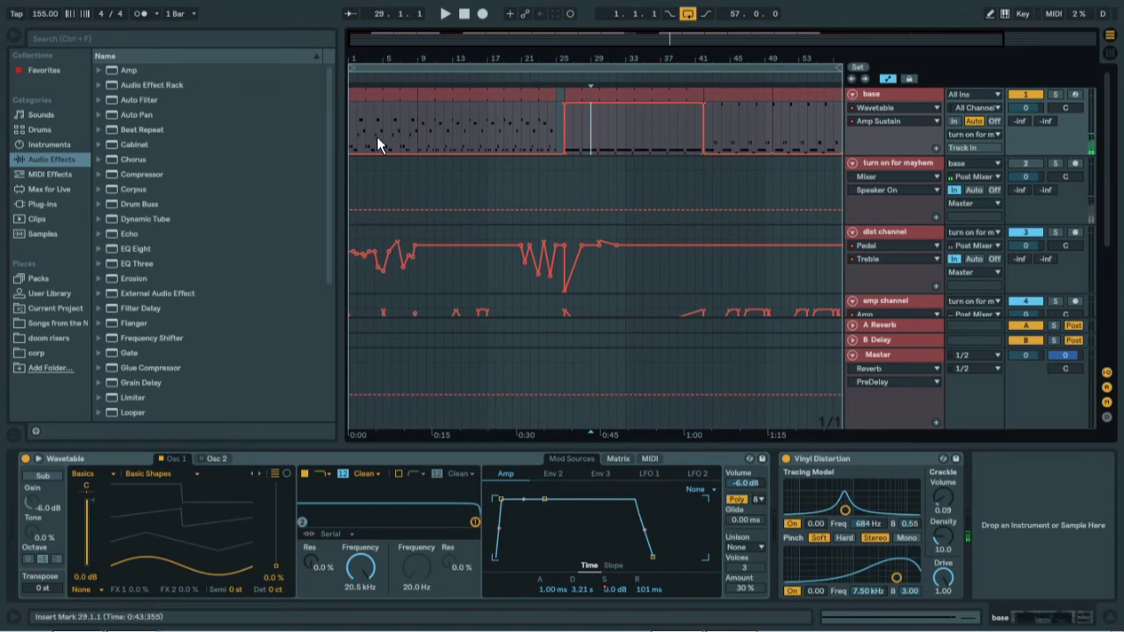
left_click(352, 137)
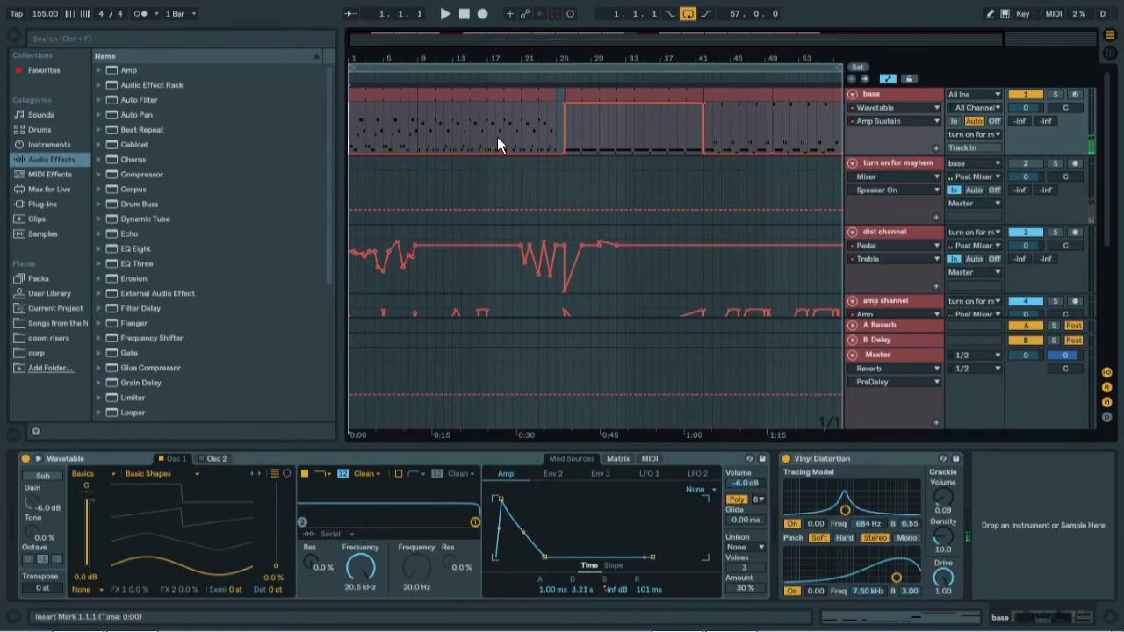
- Audition playback from bar 26 with the turn on for mayhem track active, deactivating the track and stopping playback at the end
left_click(566, 189)
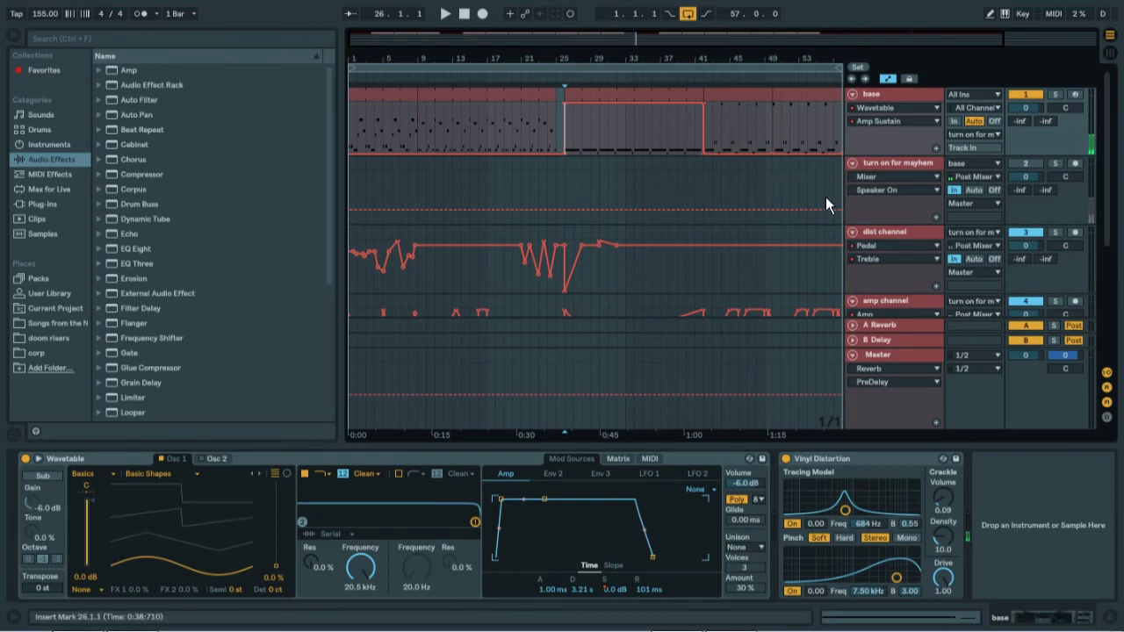
left_click(1036, 163)
key("space")
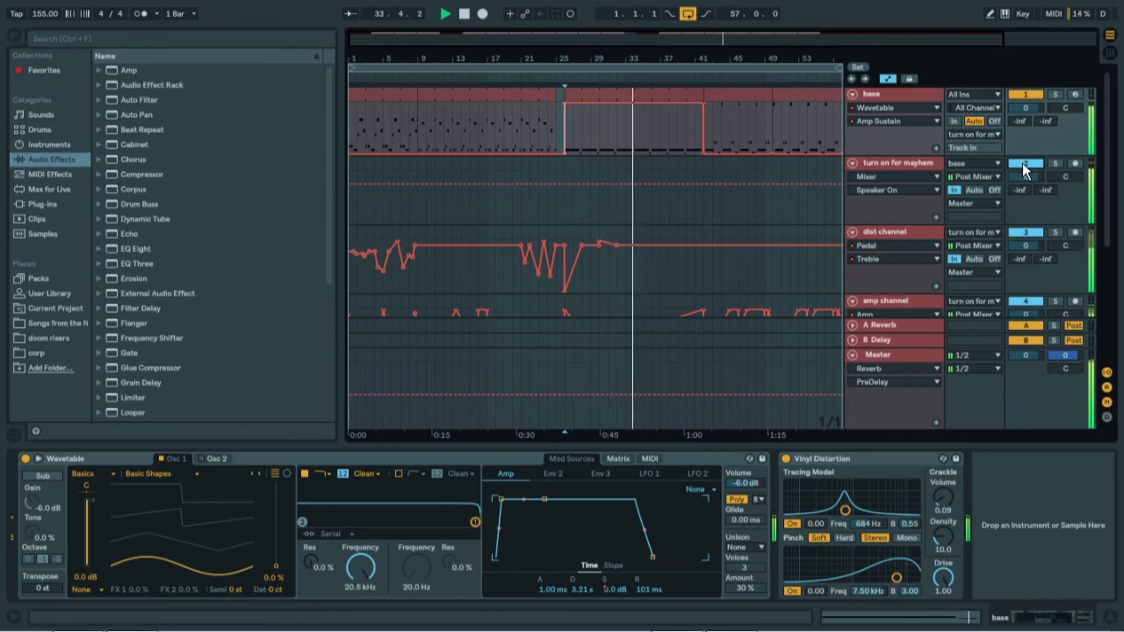
key("space")
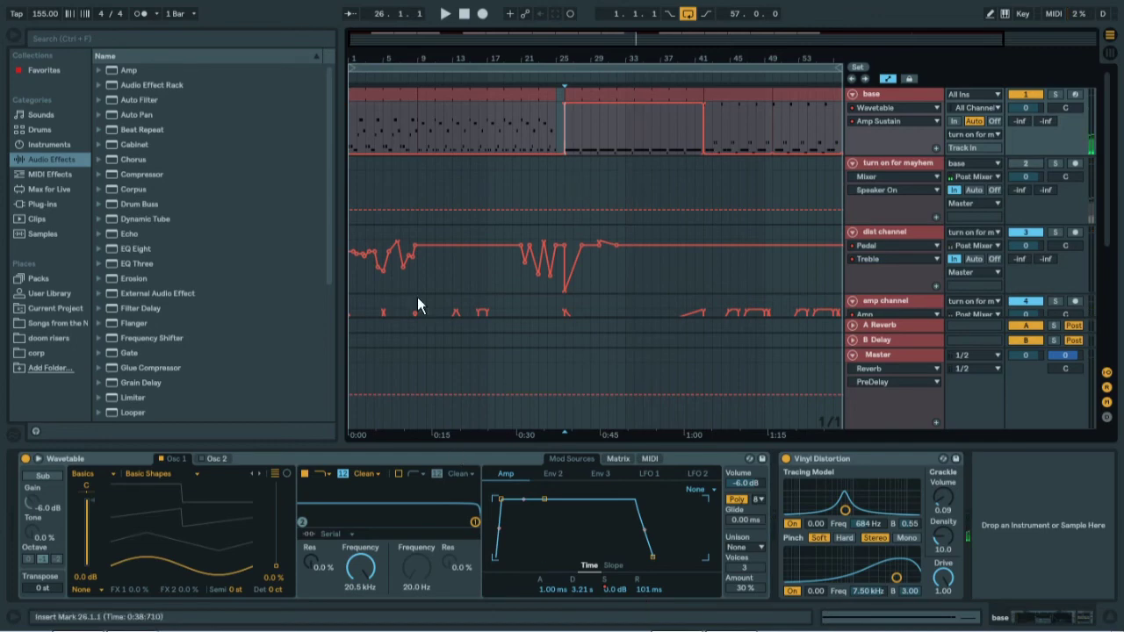
- Examine the spacing of the base track's opening notes up close, restore the full arrangement view and return the insert marker to 1.1.1
left_click_drag(428, 42, 967, 136)
left_click_drag(420, 131, 386, 134)
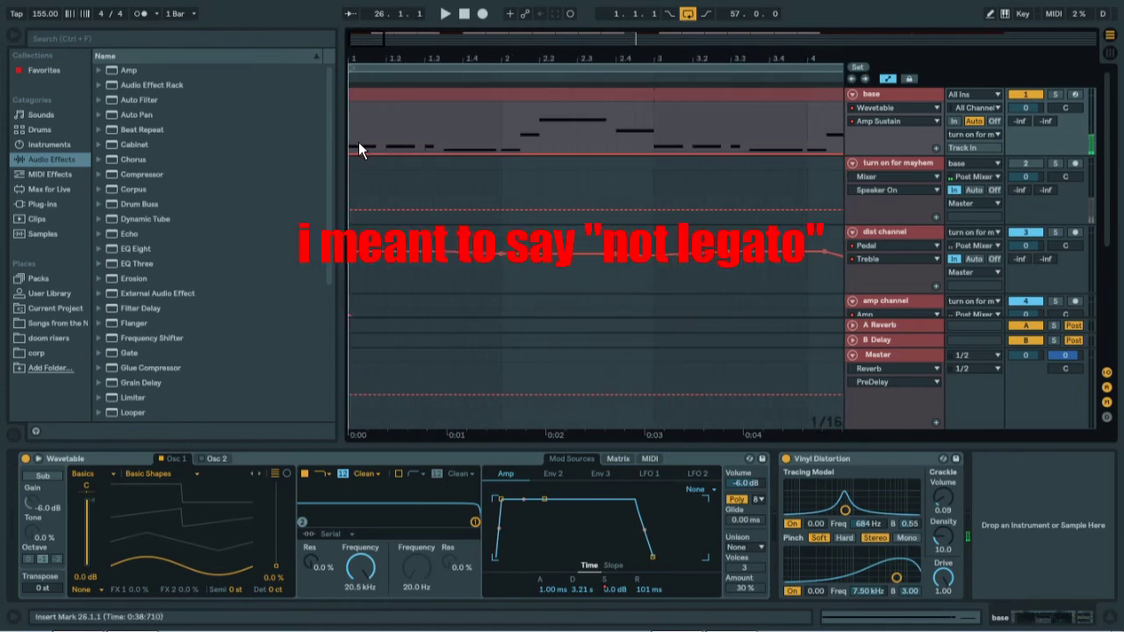
left_click_drag(369, 62, 379, 105)
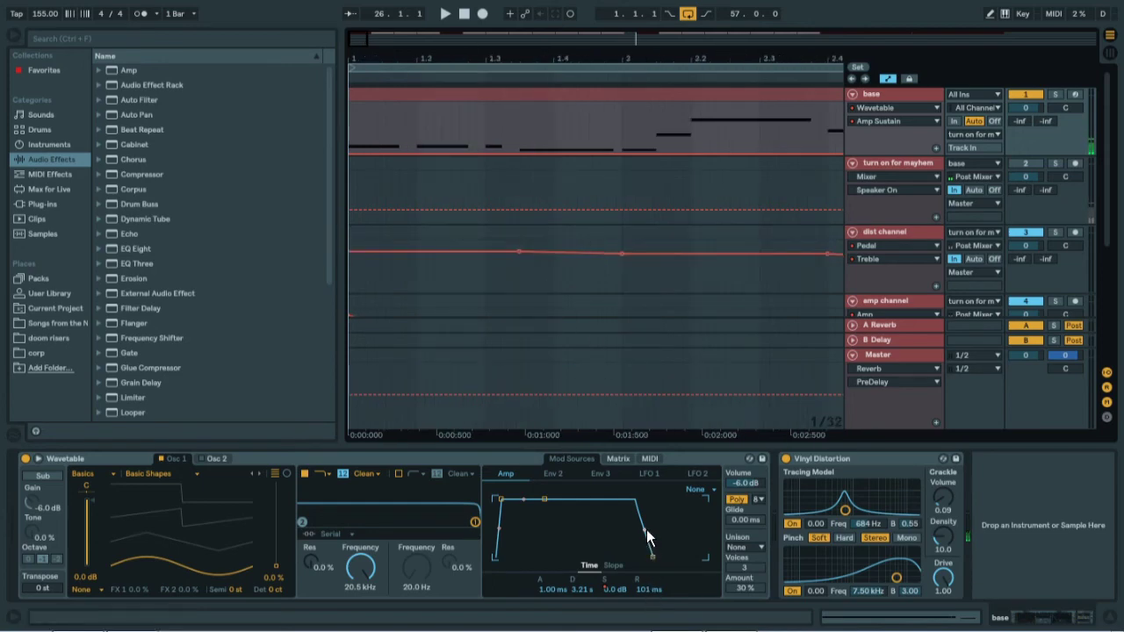
left_click_drag(356, 41, 446, 88)
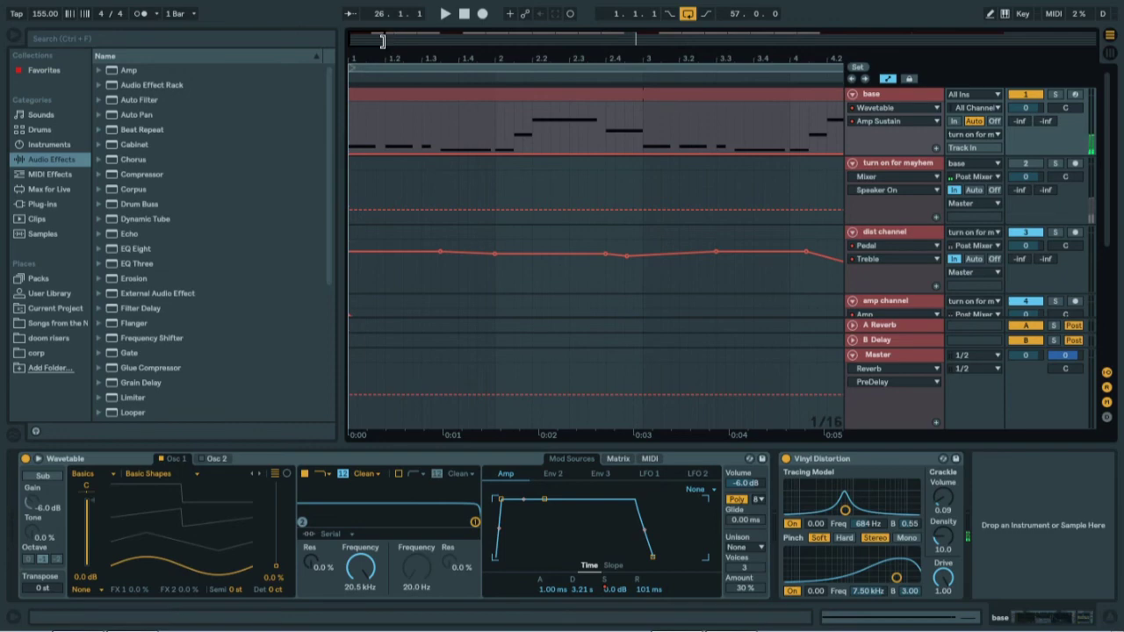
left_click_drag(383, 41, 1001, 45)
scroll(726, 176, "down", 3)
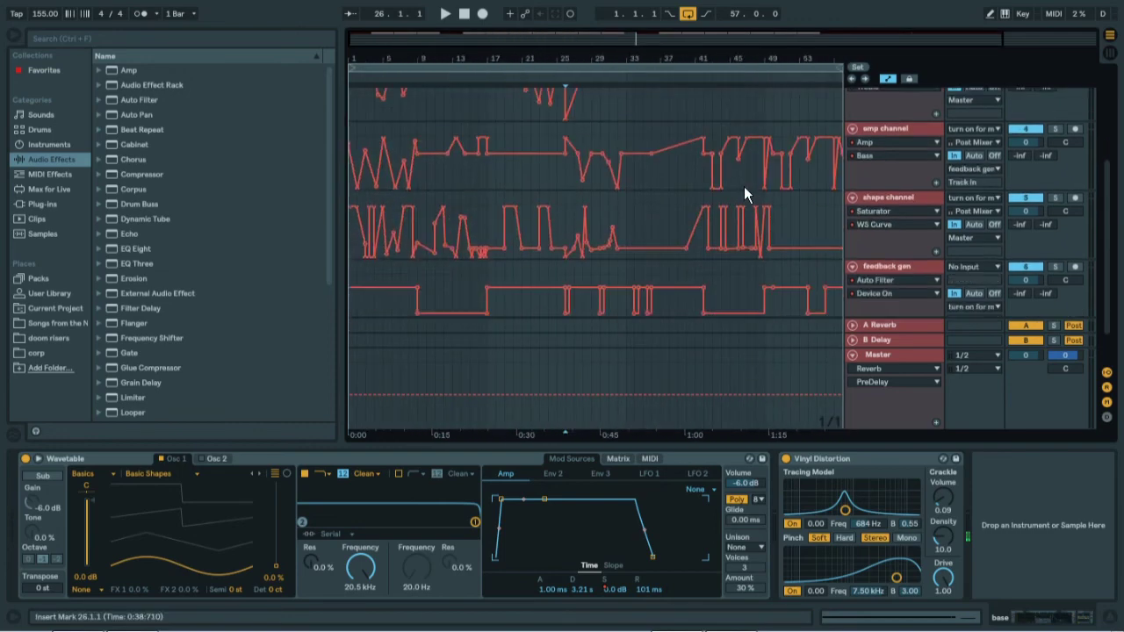
scroll(692, 238, "up", 5)
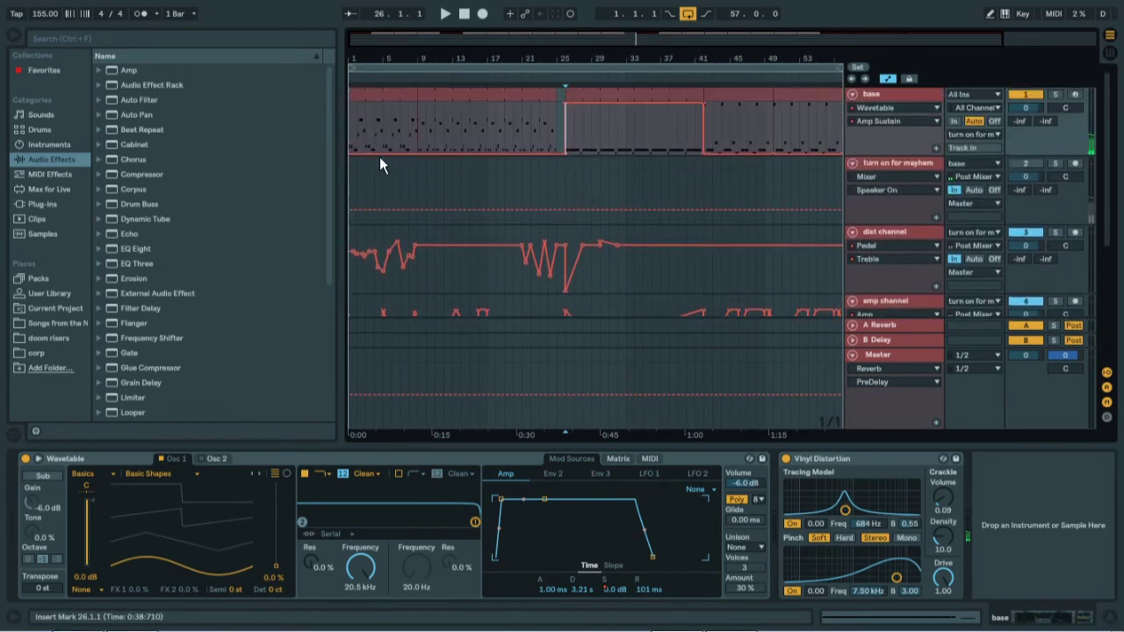
left_click(353, 127)
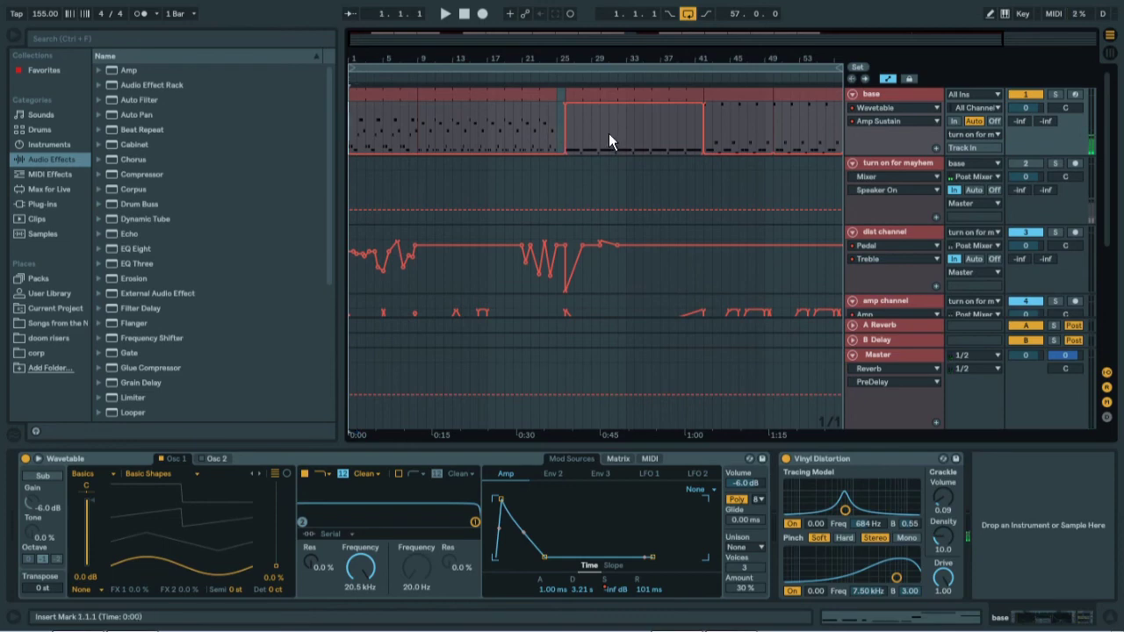
- Review the device chains of the dist, amp and shape channels, finishing on the dist channel
scroll(522, 178, "down", 2)
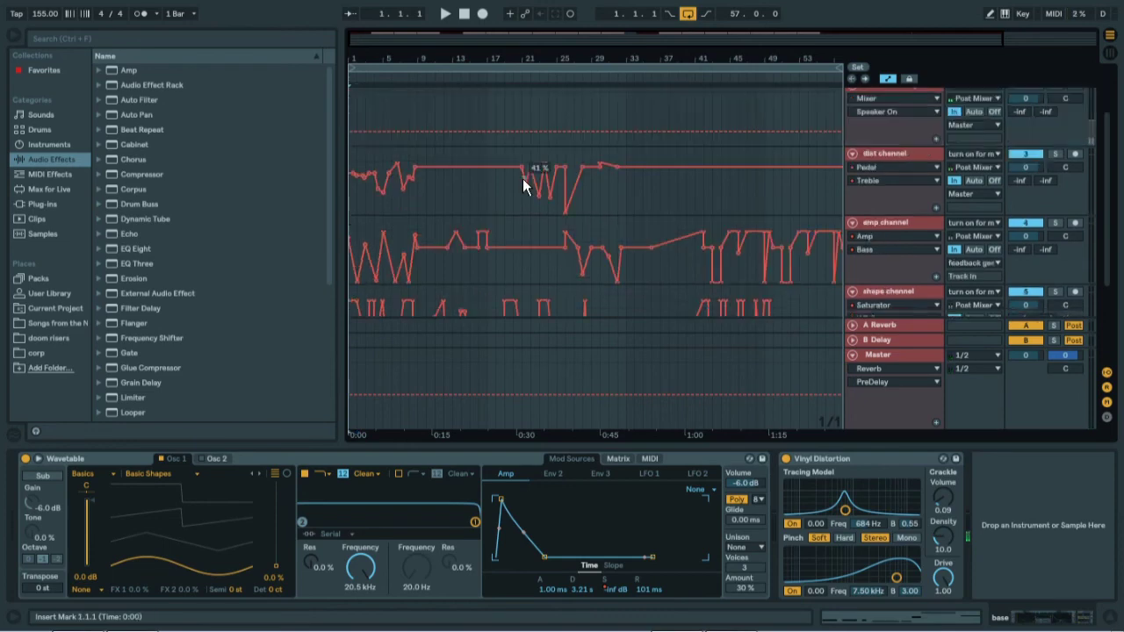
left_click(901, 158)
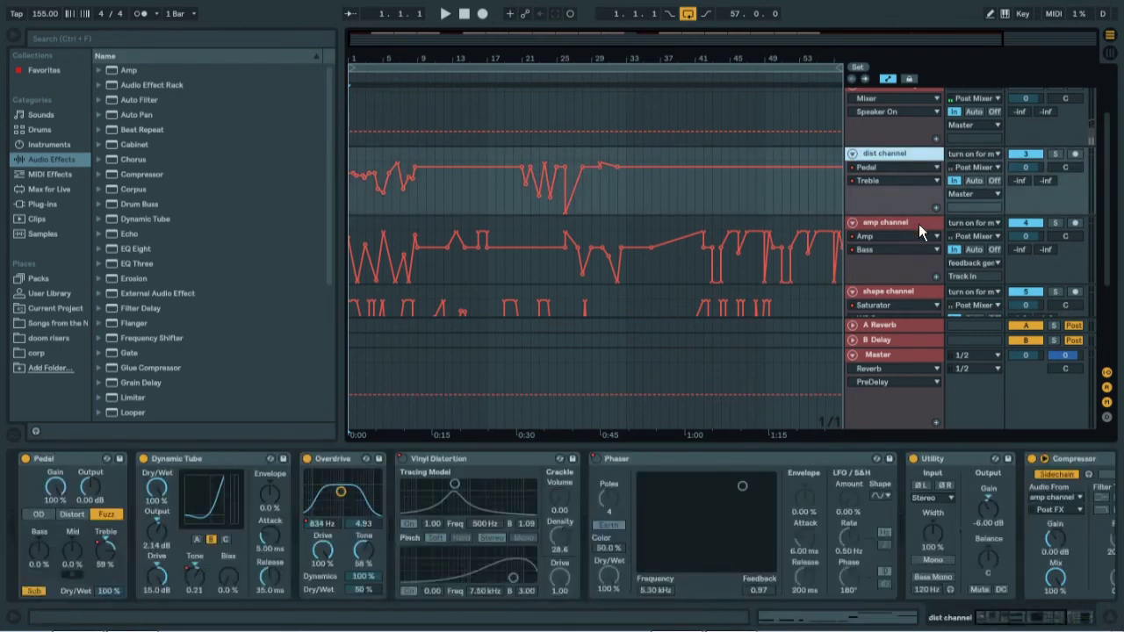
left_click(917, 224)
left_click(901, 291)
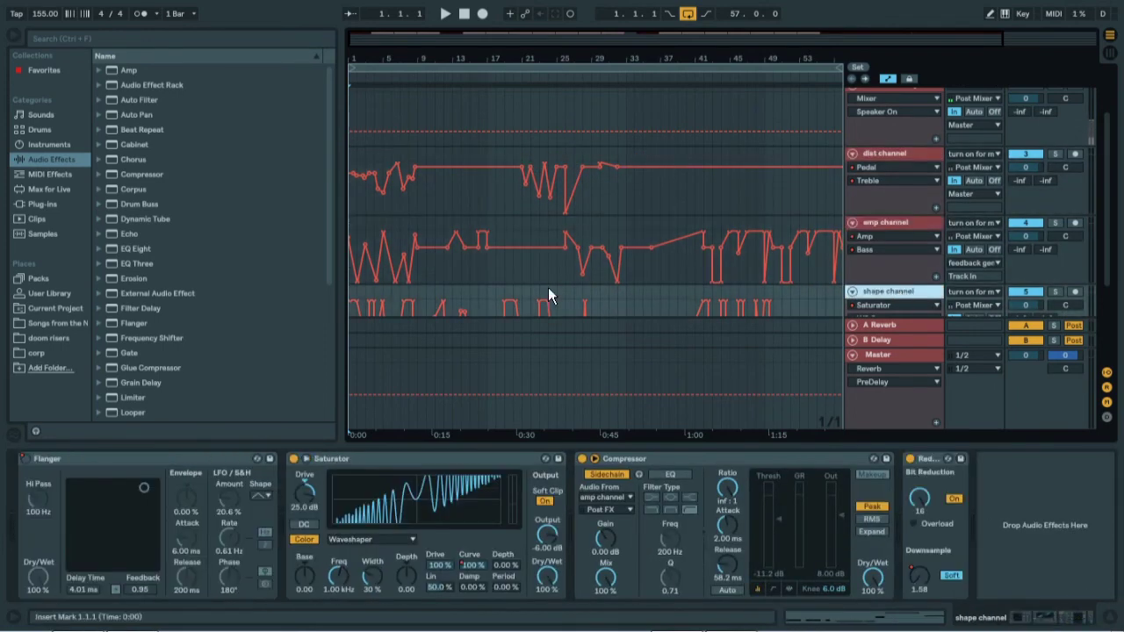
left_click(894, 153)
scroll(727, 176, "up", 2)
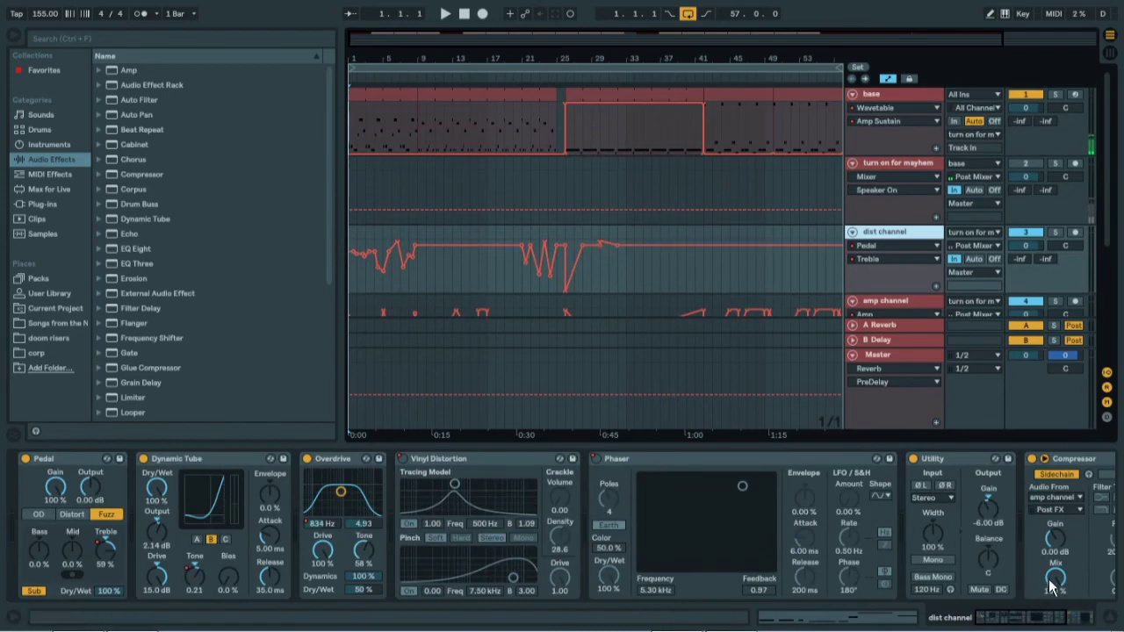
- Hide the device chain, place the insert marker at 1.1.1 on the base track and review the automation down to feedback gen
left_click(1104, 619)
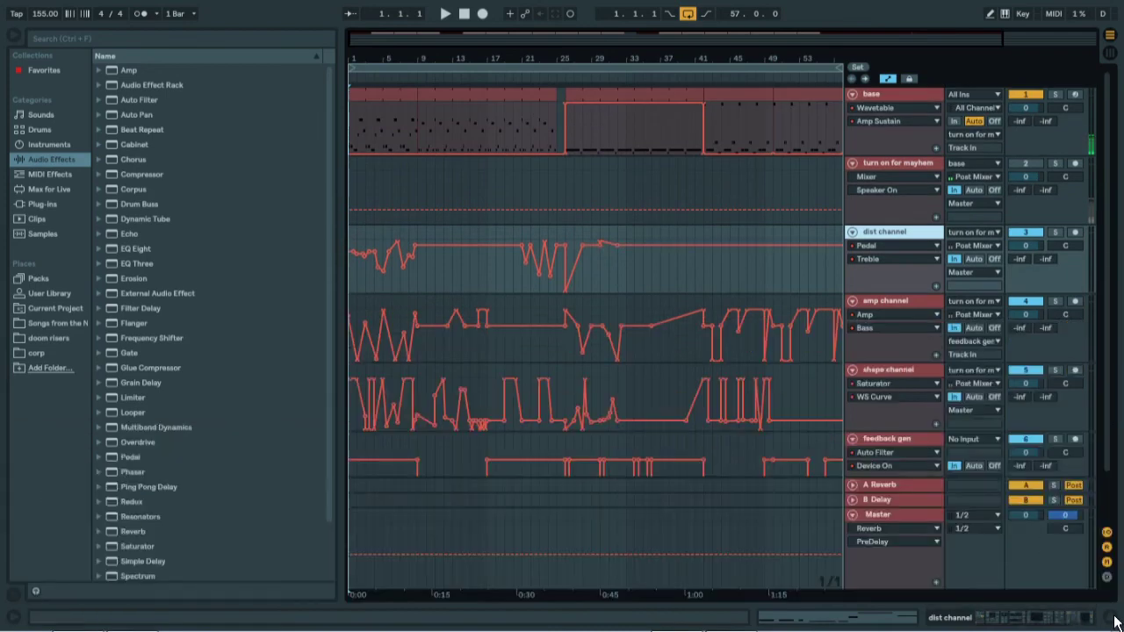
left_click(356, 186)
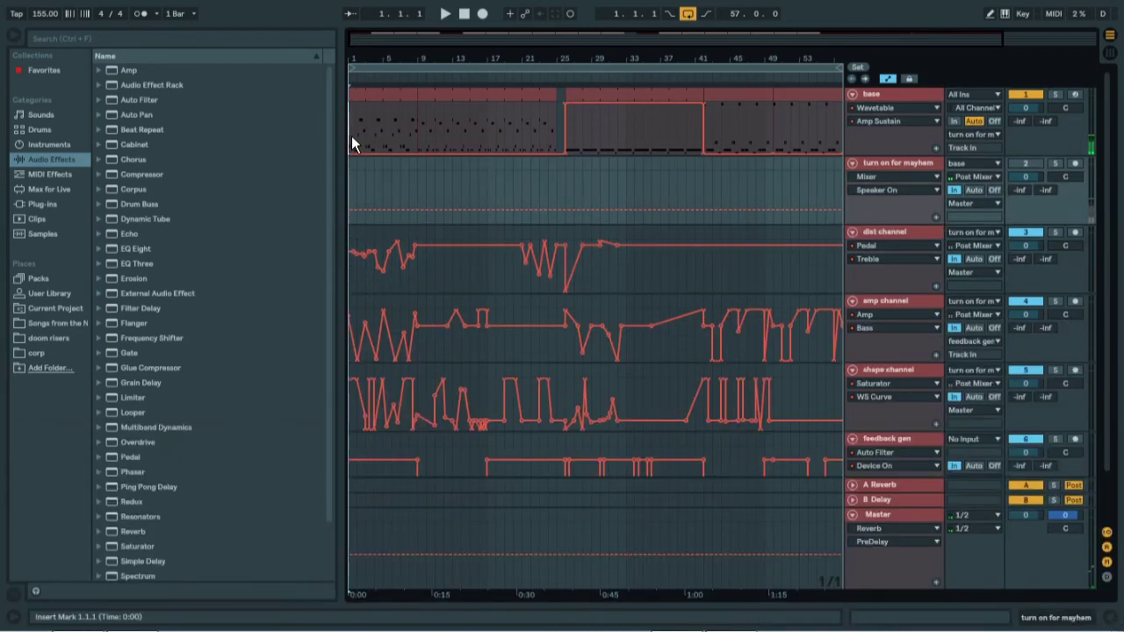
left_click(352, 136)
scroll(413, 204, "down", 2)
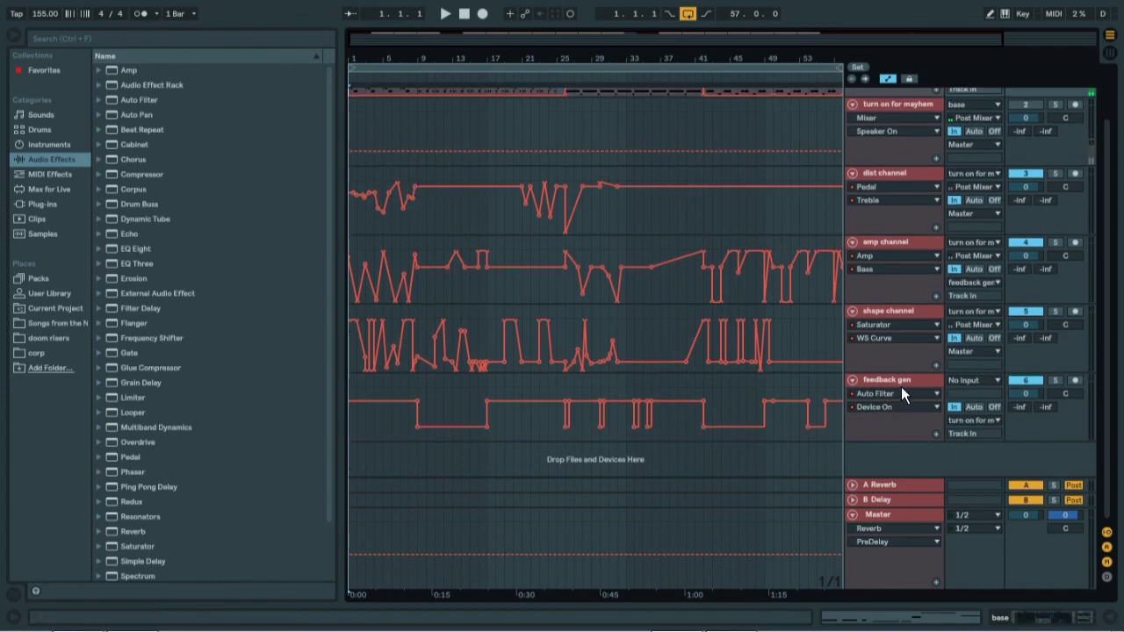
- Open the Master track's device chain, show its Auto Filter Frequency automation and select the Reverb
double_click(898, 515)
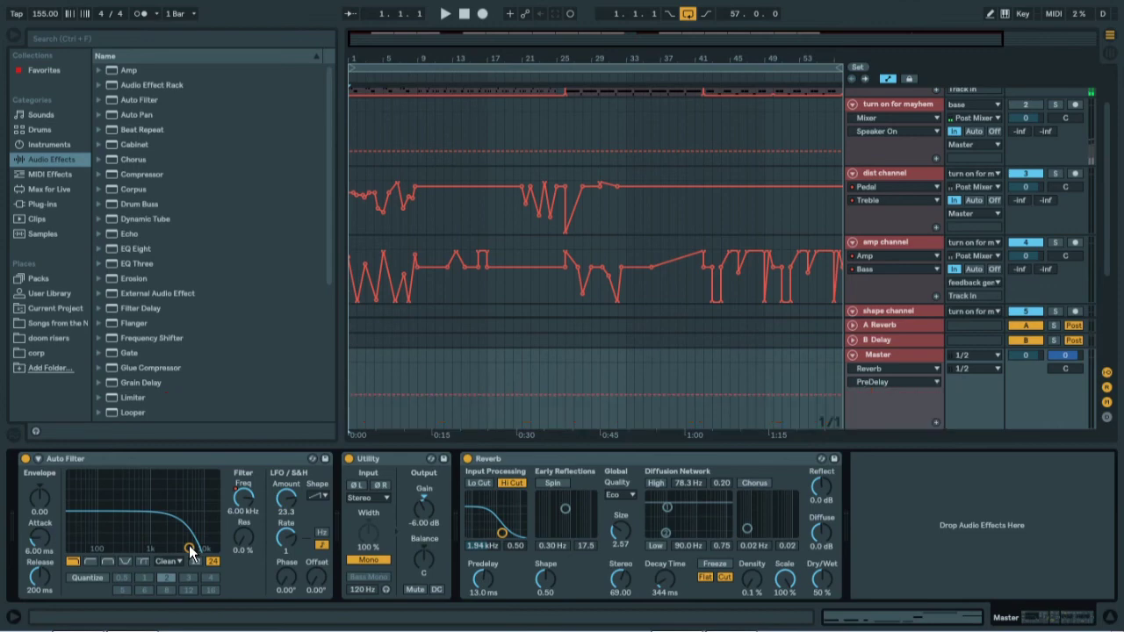
left_click(245, 500)
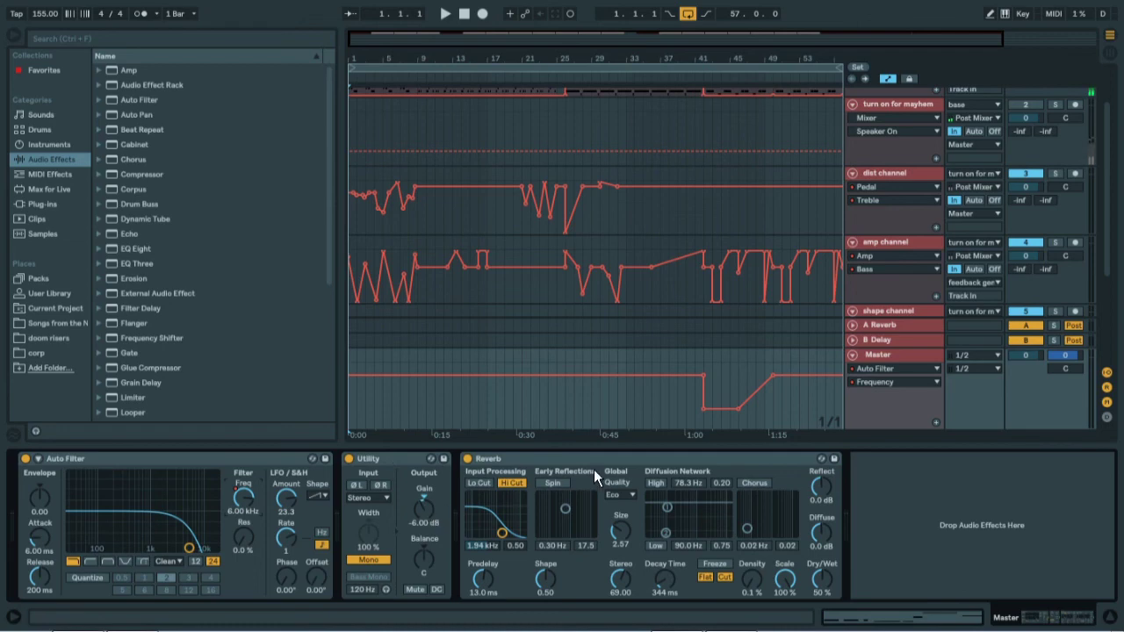
left_click(730, 461)
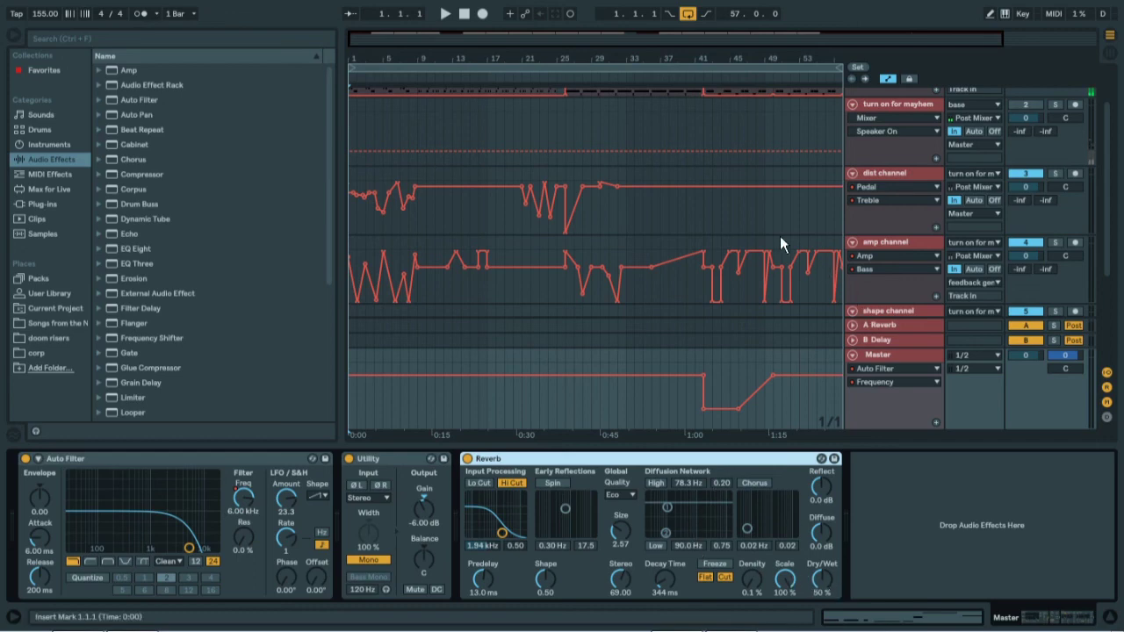
scroll(719, 258, "up", 1)
scroll(702, 249, "down", 3)
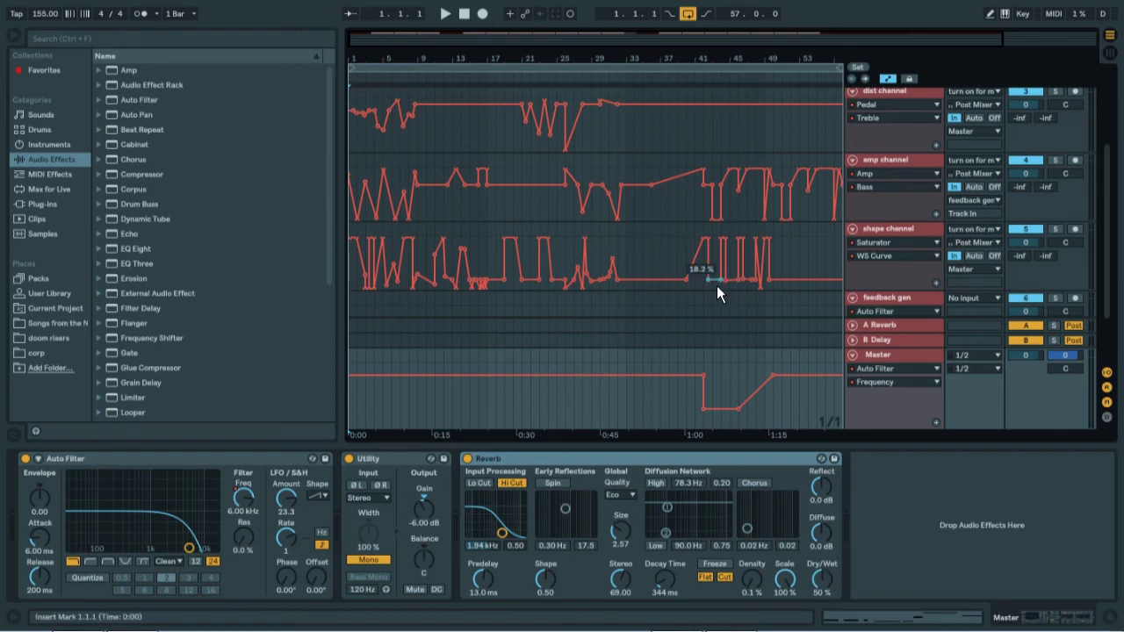
scroll(717, 280, "up", 3)
left_click(1110, 618)
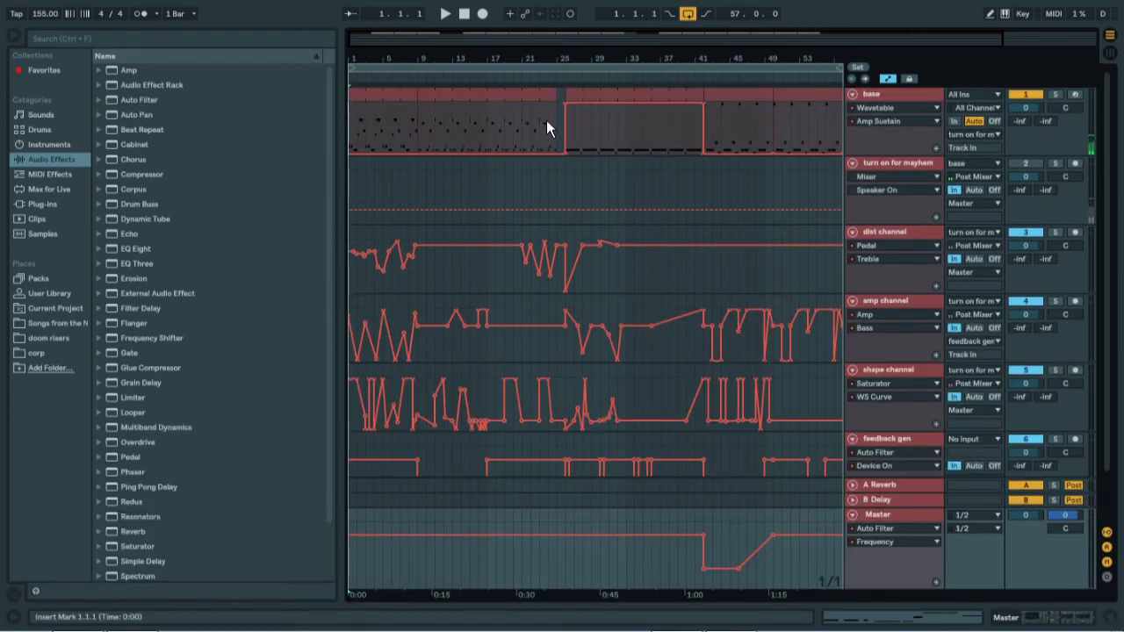
scroll(358, 188, "down", 1)
scroll(358, 187, "up", 1)
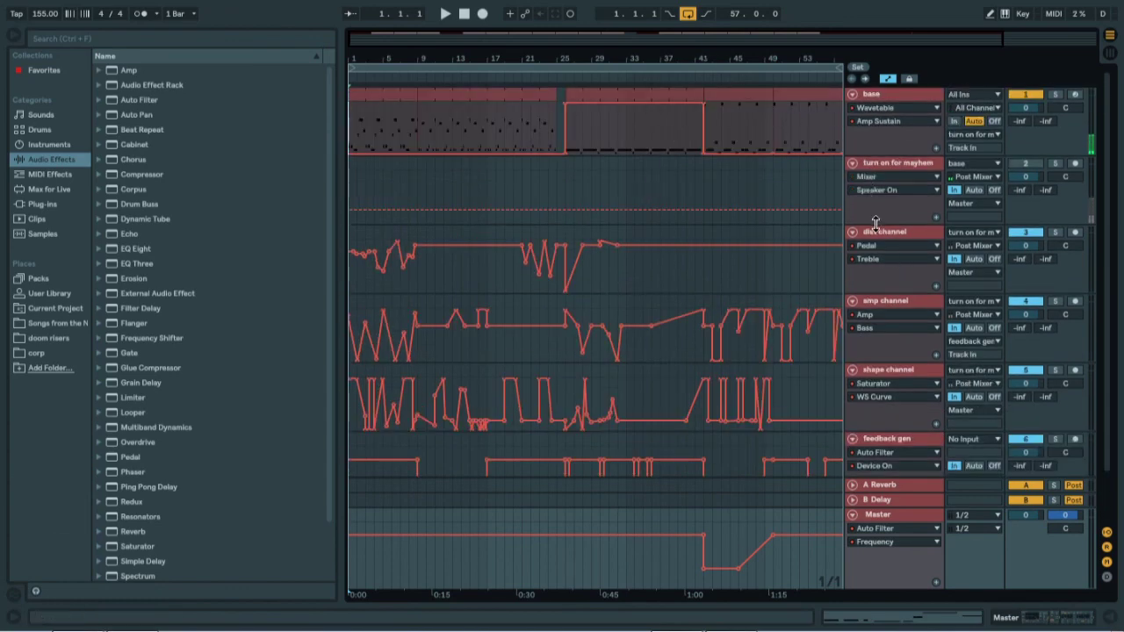
scroll(895, 308, "down", 1)
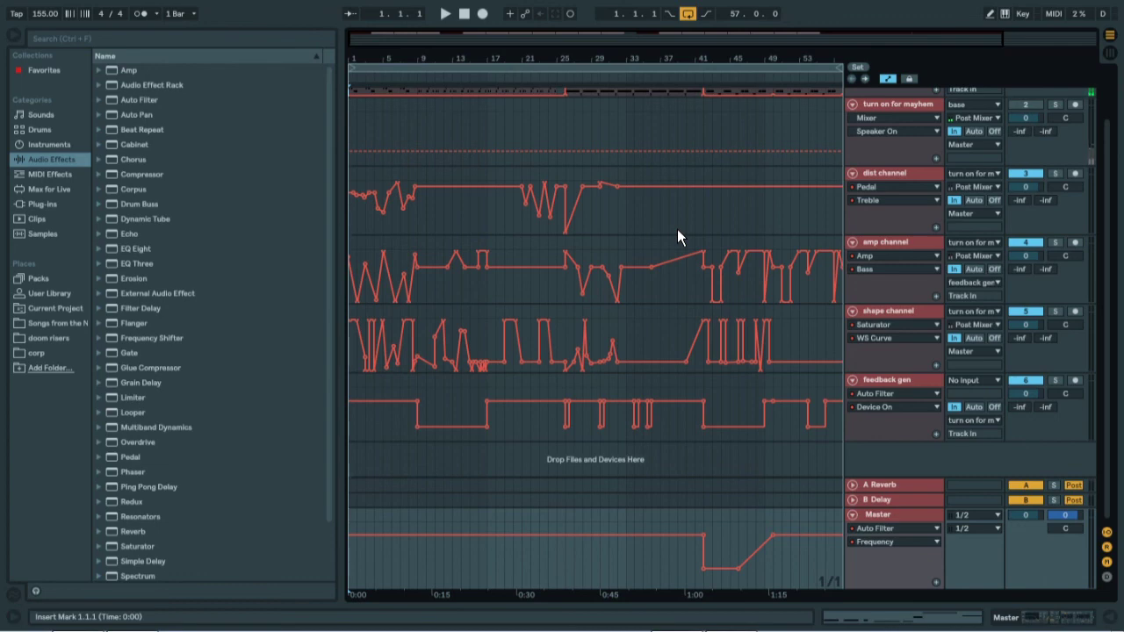
scroll(403, 171, "up", 3)
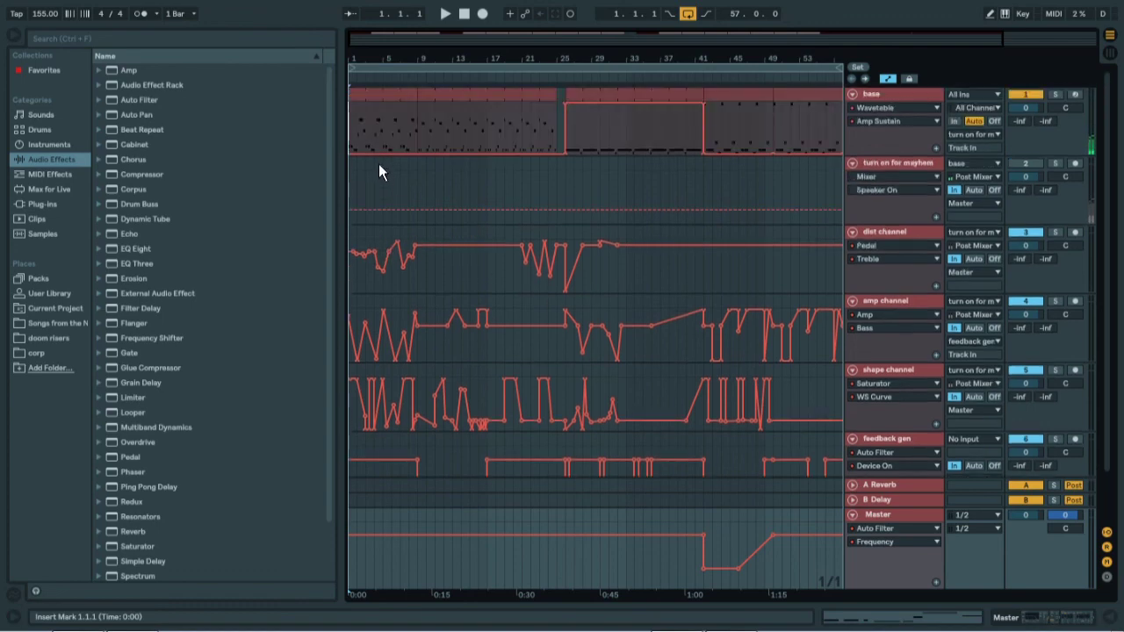
left_click(377, 209)
left_click(377, 212)
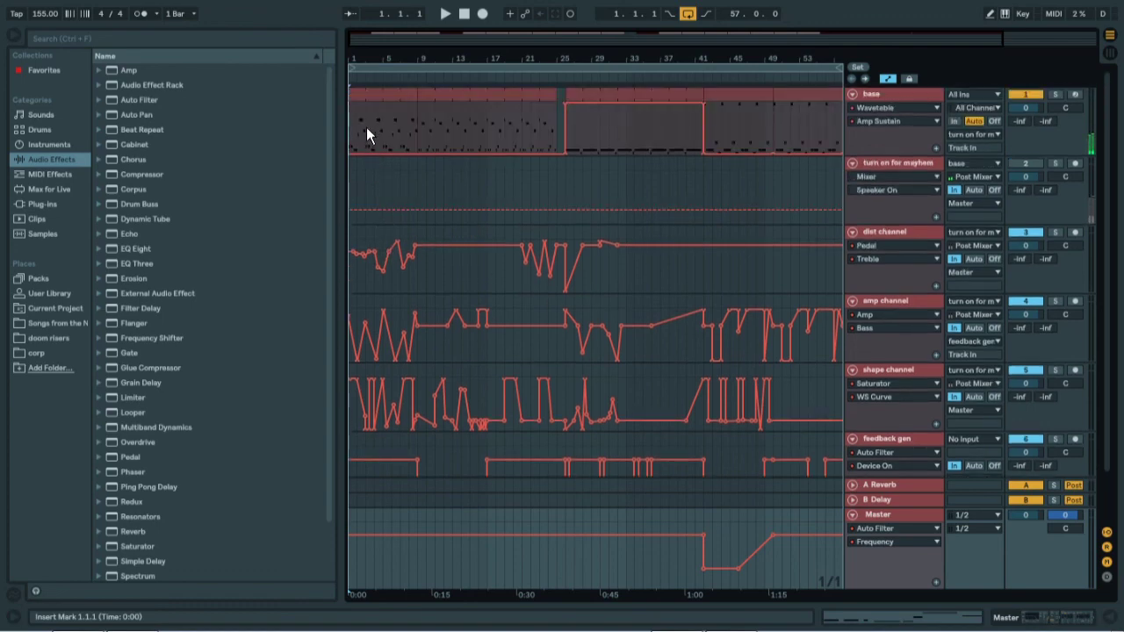